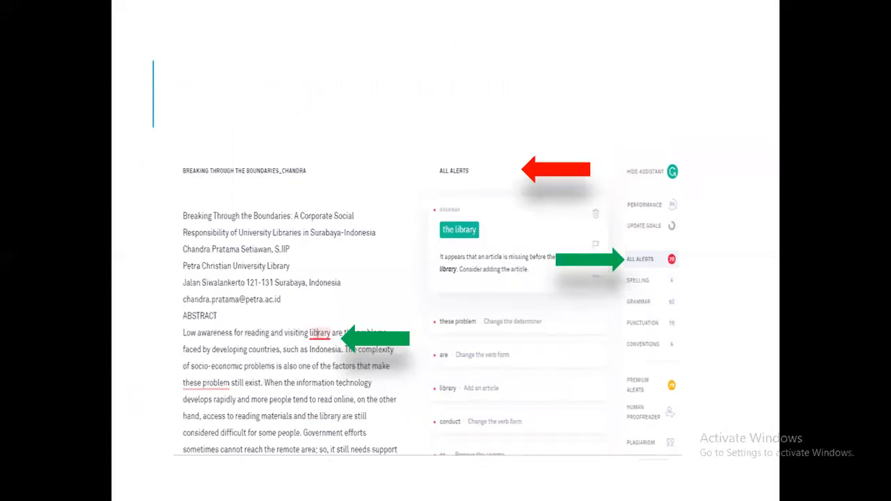
Exit the PowerPoint slideshow on slide 9 and switch to the web browser.
key(Escape)
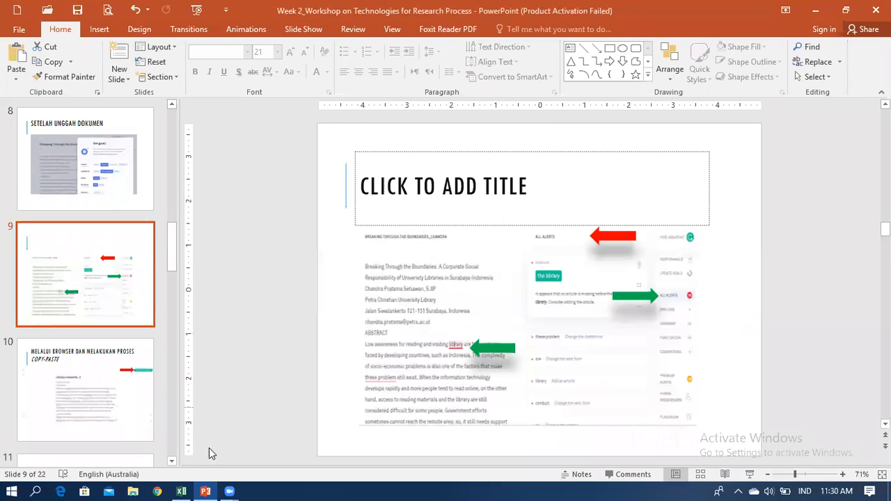
click(158, 492)
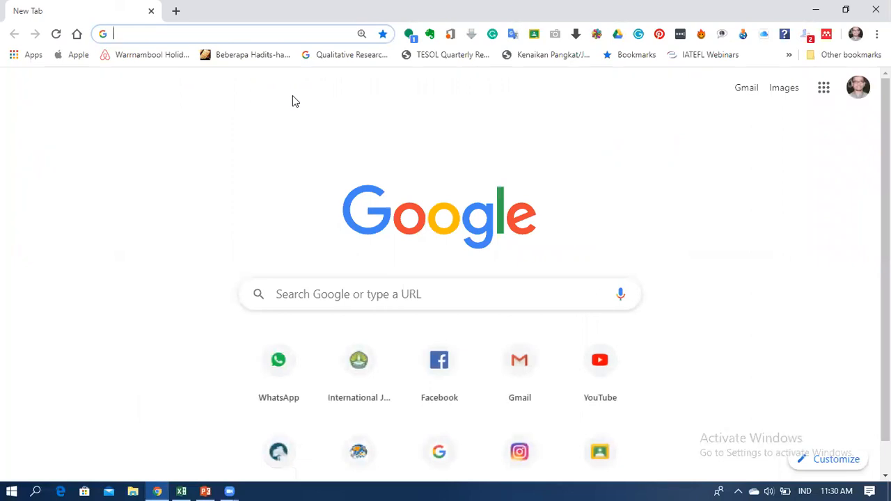
Load grammarly.com in Chrome, then start trimming 'app.' from the dashboard address.
text(gramm)
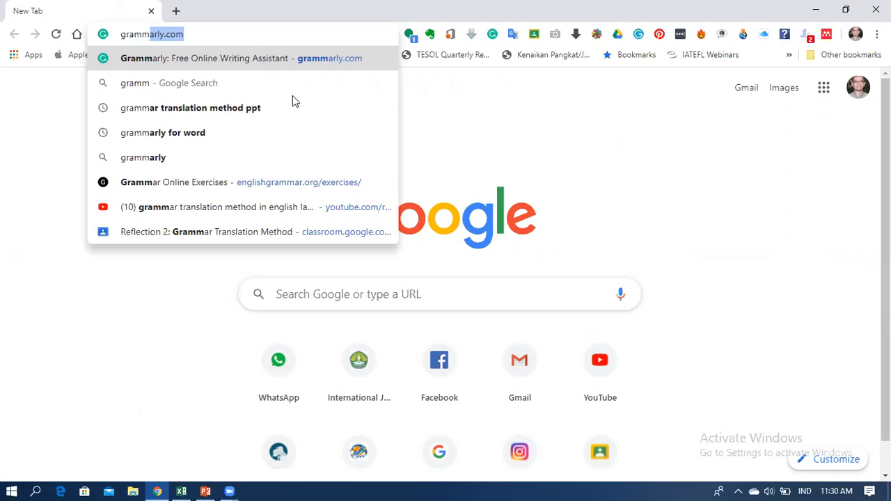
click(195, 33)
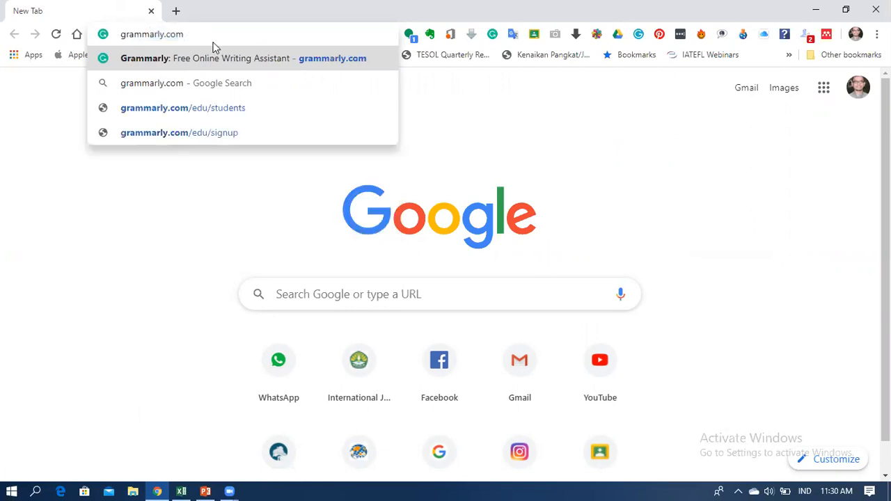
drag(202, 33, 118, 34)
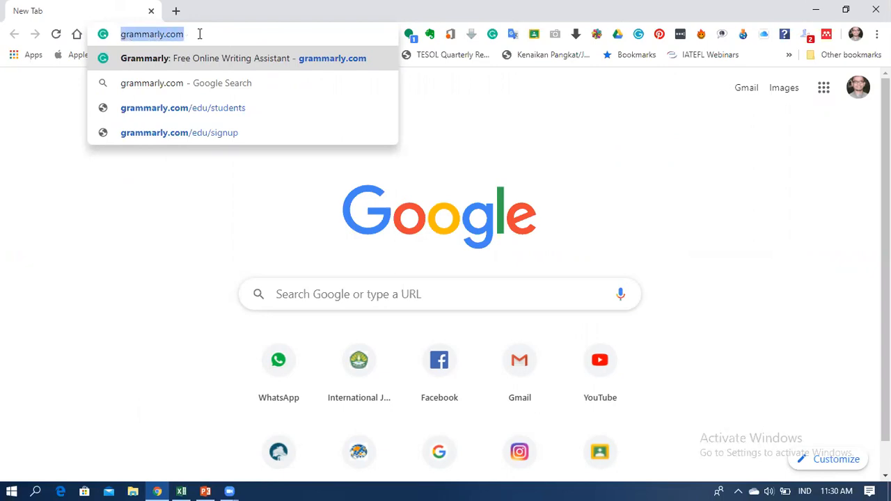
key(Return)
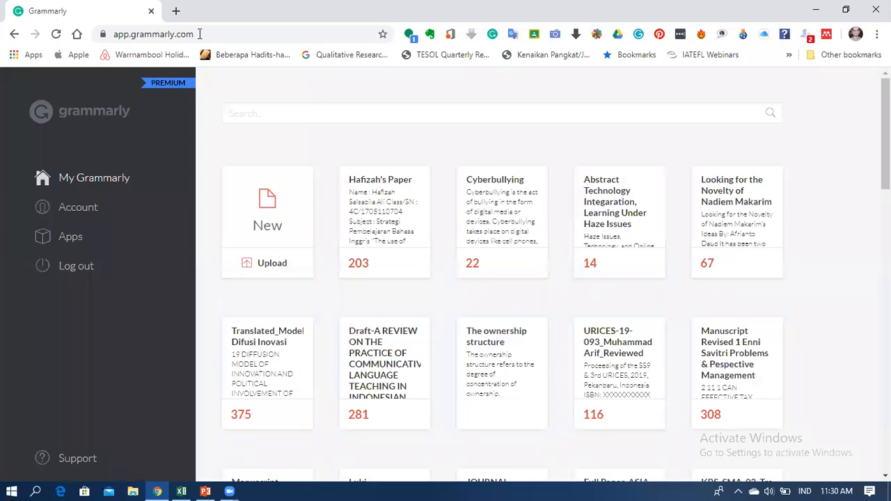
click(132, 34)
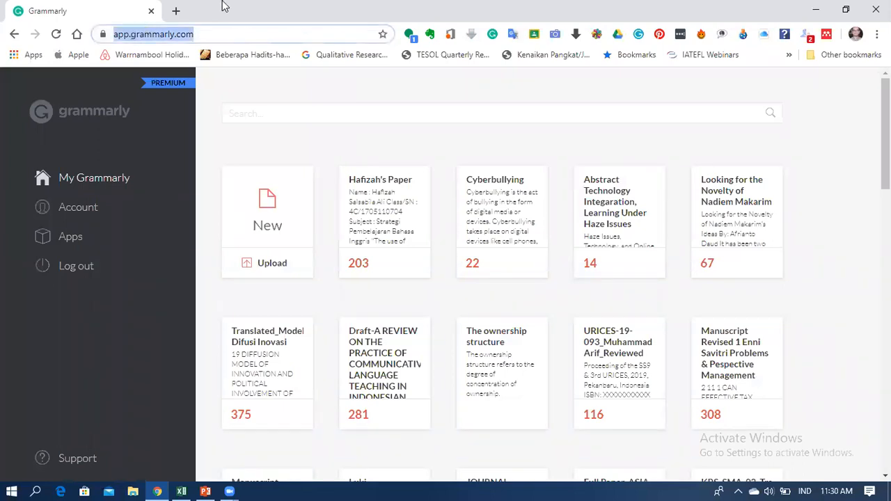
click(134, 34)
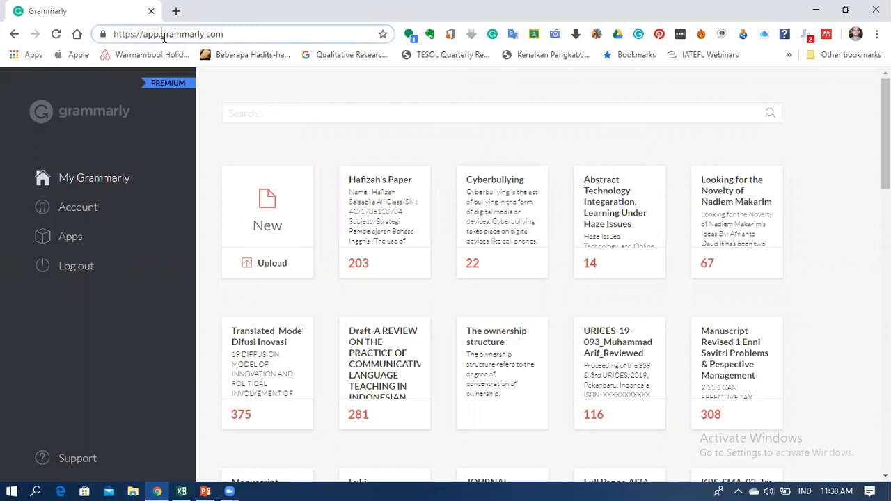
key(BackSpace)
key(BackSpace)
key(BackSpace)
key(BackSpace)
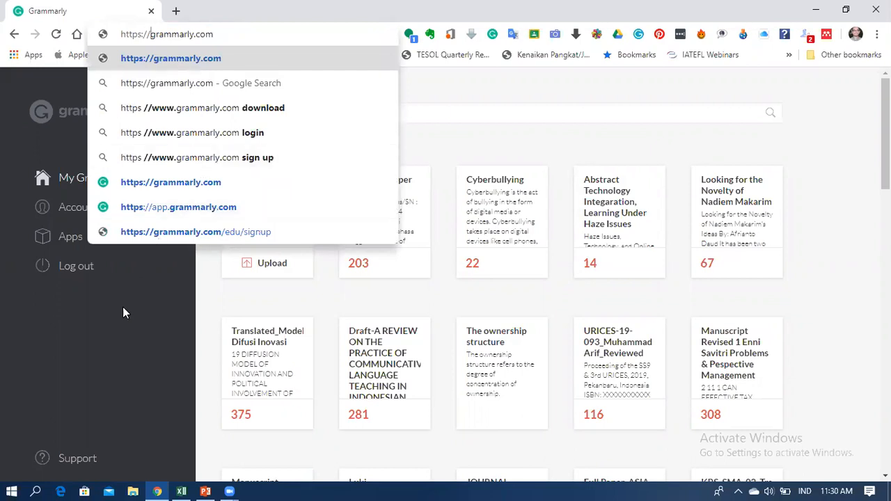
Load the main grammarly.com page, log out, and scroll through its feature overview.
key(Return)
click(84, 272)
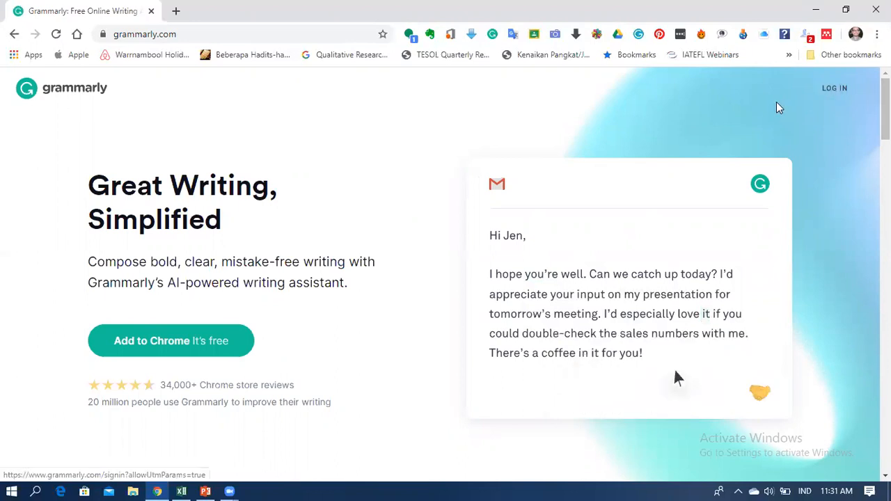
scroll(778, 183, down, 1)
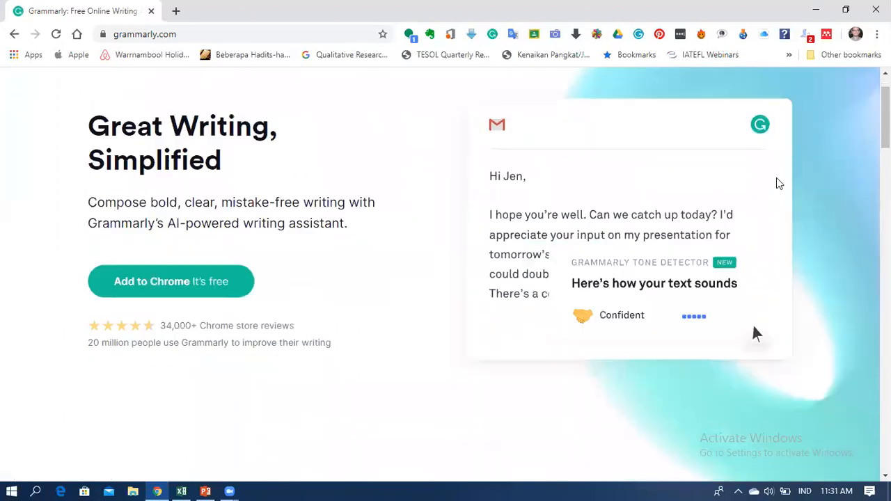
scroll(780, 184, down, 3)
scroll(781, 187, up, 4)
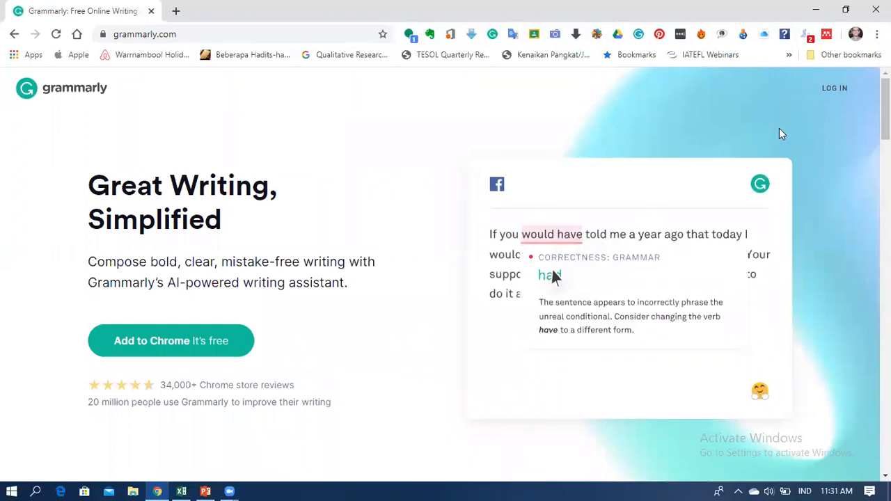
scroll(414, 239, down, 5)
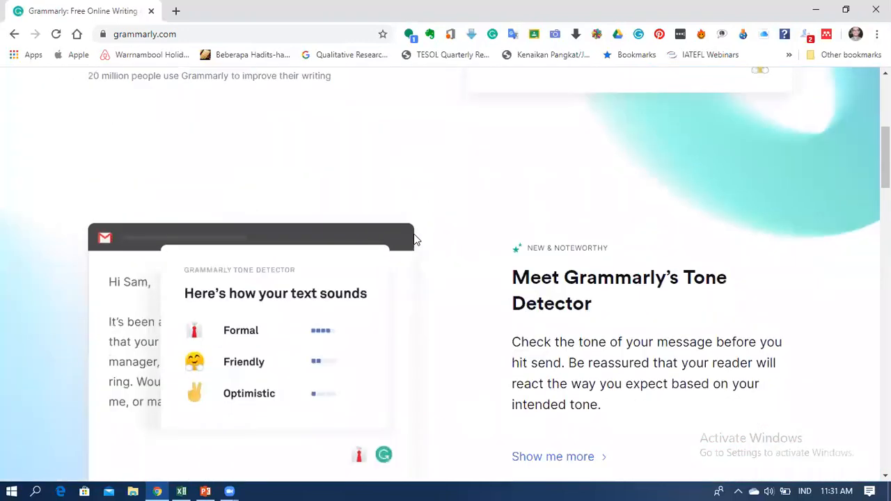
scroll(413, 239, down, 4)
scroll(413, 237, down, 3)
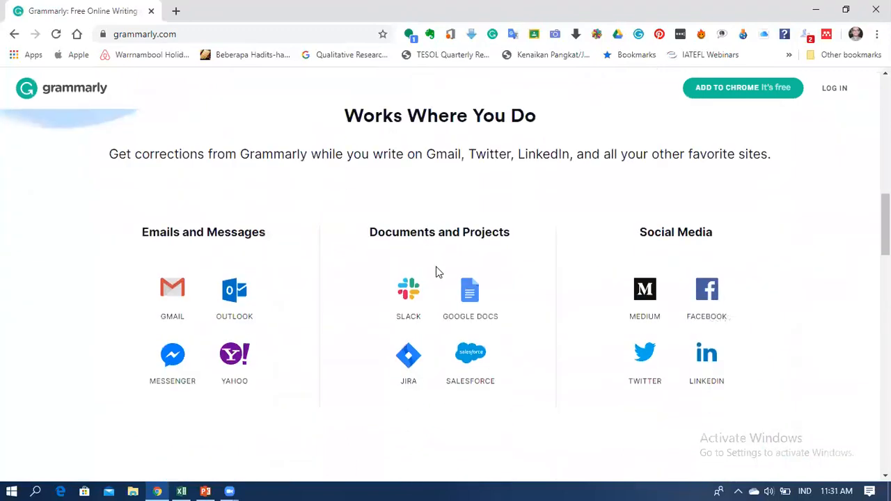
scroll(330, 294, down, 4)
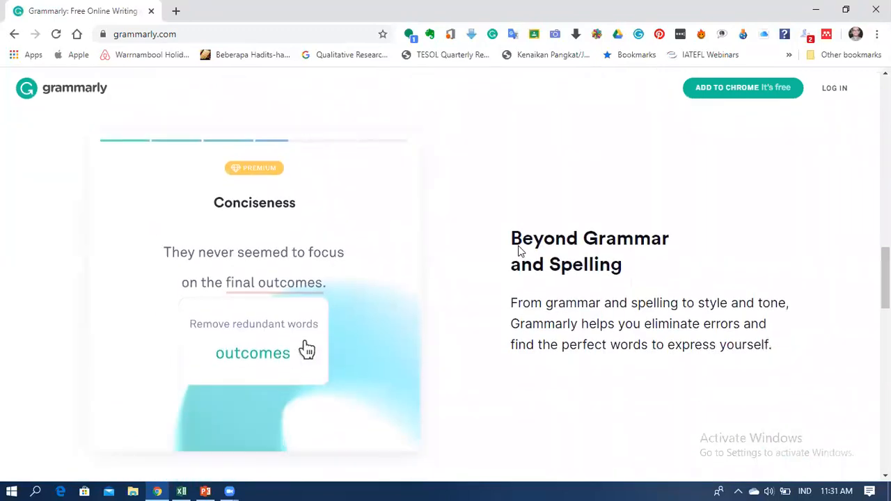
scroll(517, 251, down, 10)
scroll(518, 250, down, 3)
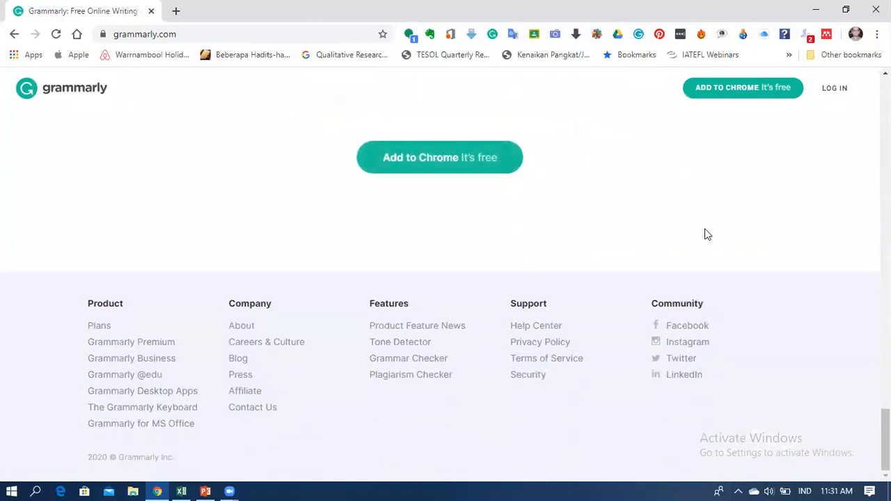
Scroll back to the top of the homepage and open the Grammarly login page.
scroll(705, 235, up, 13)
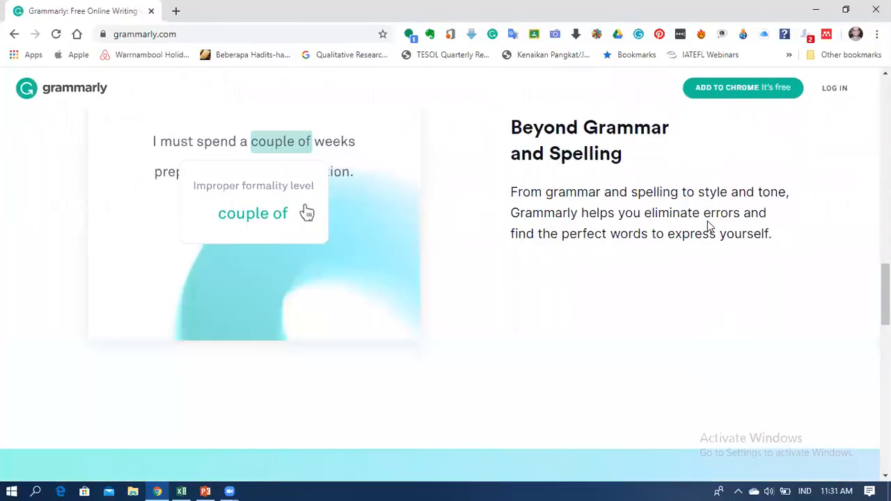
scroll(708, 221, up, 8)
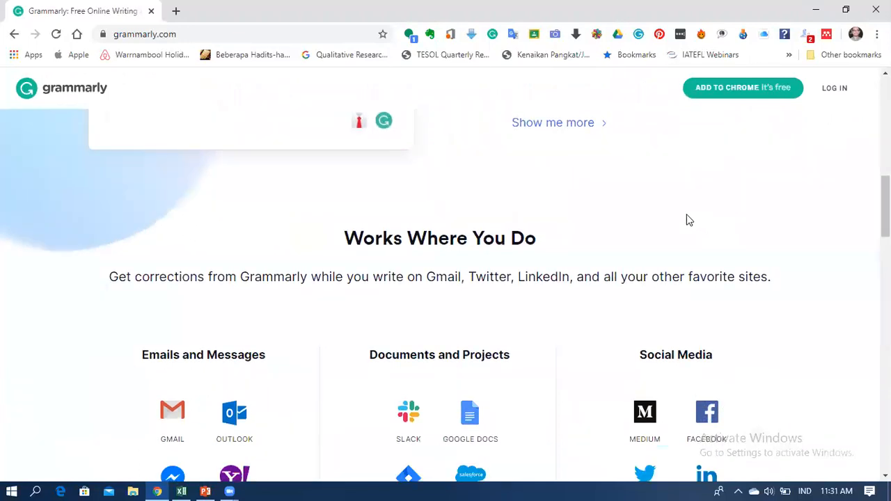
scroll(163, 90, up, 5)
scroll(82, 104, up, 4)
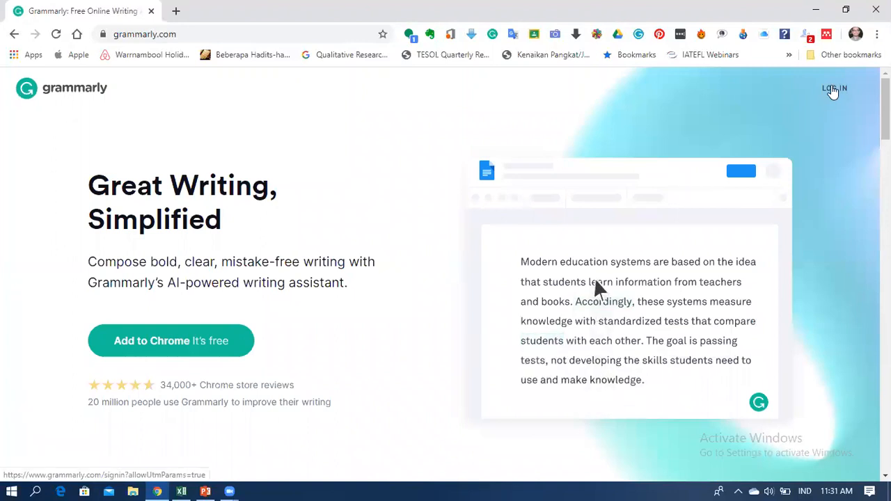
click(833, 89)
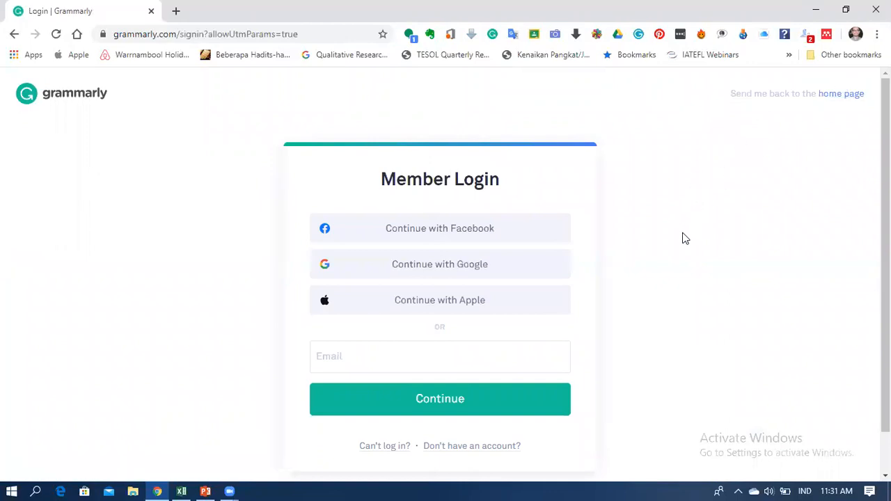
Try the Create a Free Account form with no email, then return to Member Login.
scroll(683, 239, down, 1)
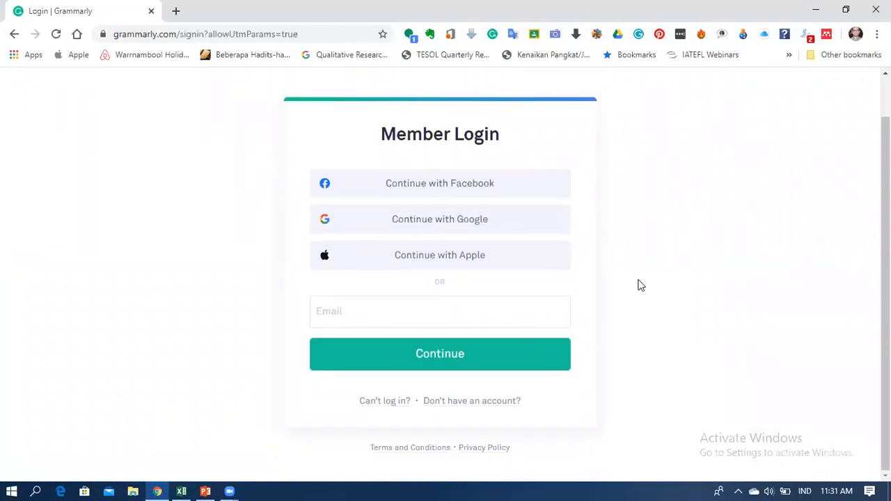
click(484, 403)
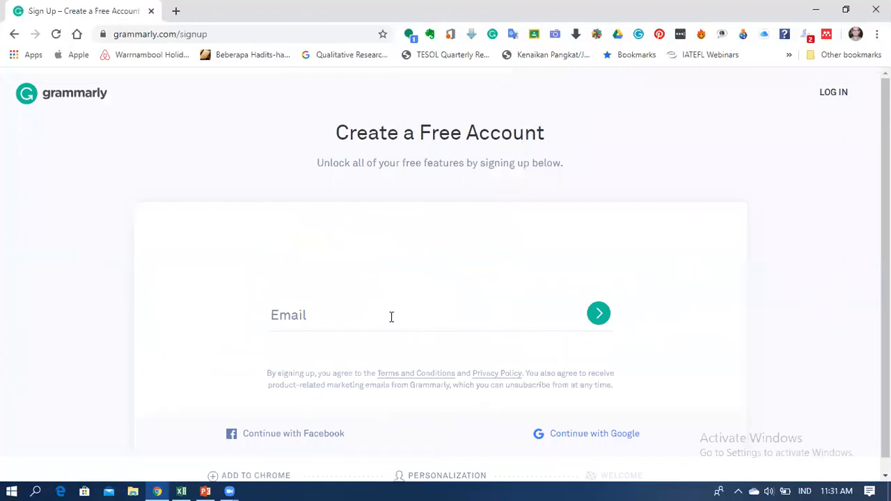
click(387, 315)
scroll(398, 329, down, 1)
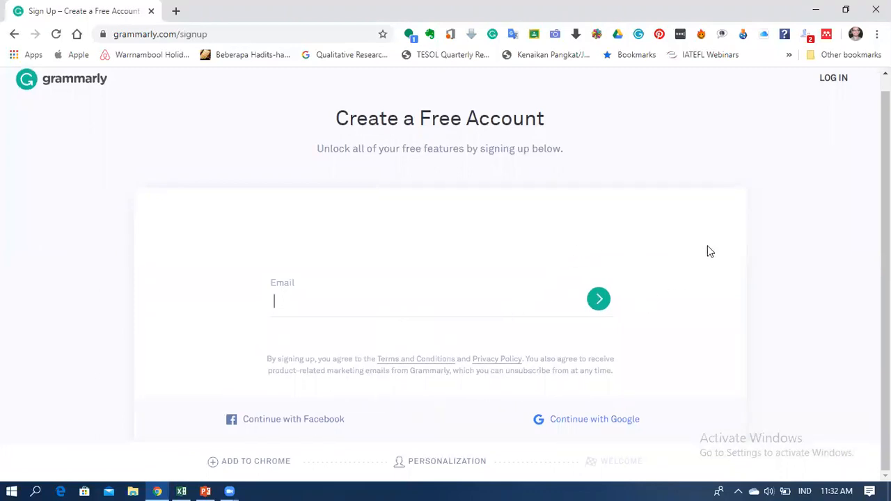
click(599, 311)
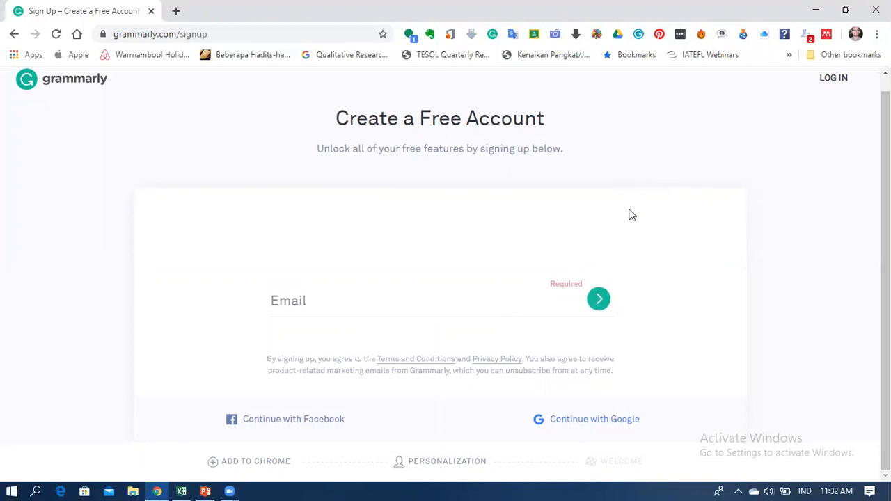
click(837, 82)
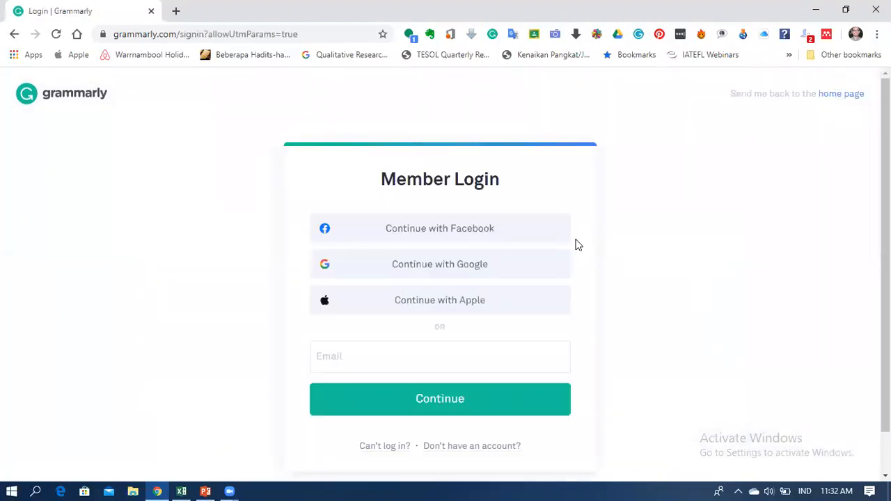
Sign in to Grammarly with the account email address and password.
click(468, 349)
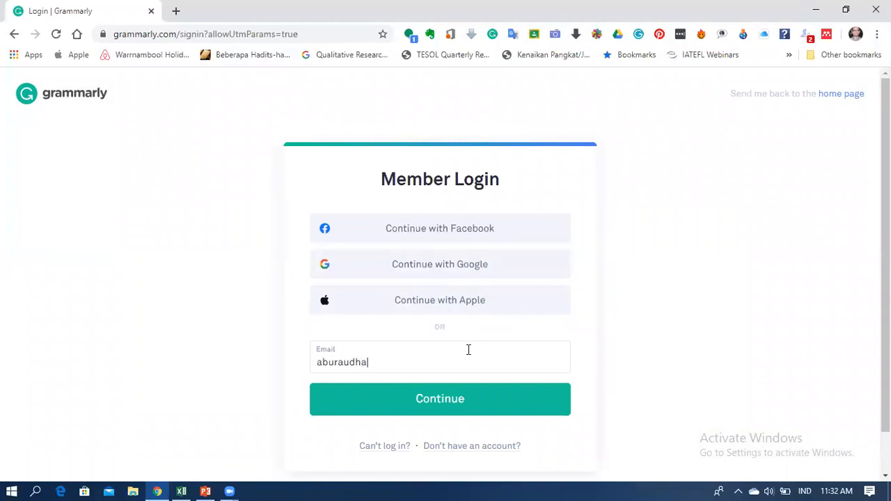
click(442, 403)
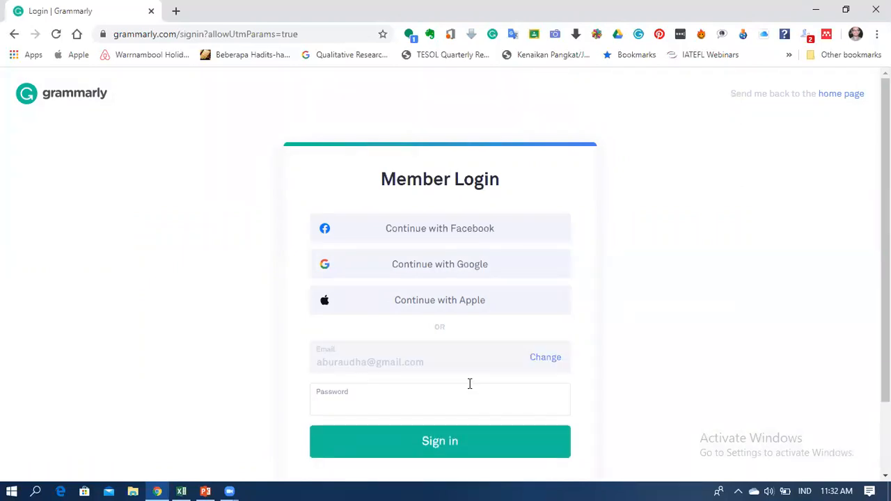
text(•••••••••)
click(458, 447)
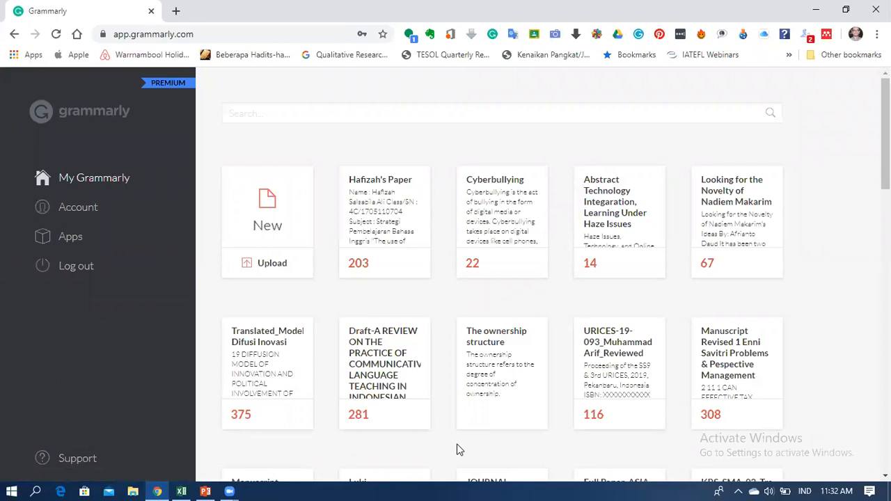
mouse_move(765, 248)
scroll(418, 376, down, 1)
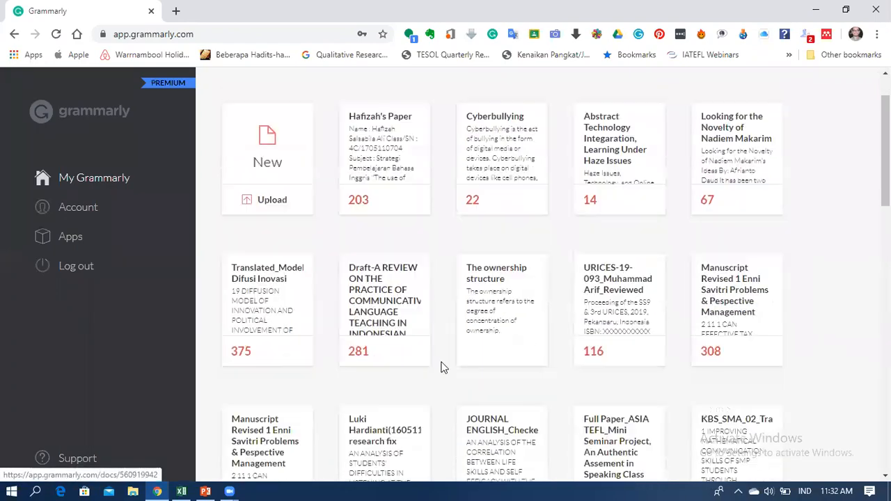
scroll(794, 351, down, 2)
scroll(790, 341, down, 3)
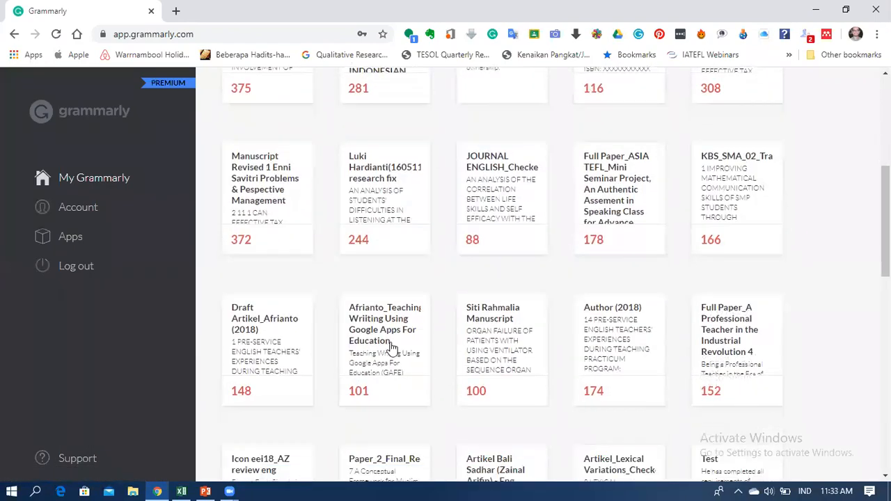
scroll(627, 317, up, 10)
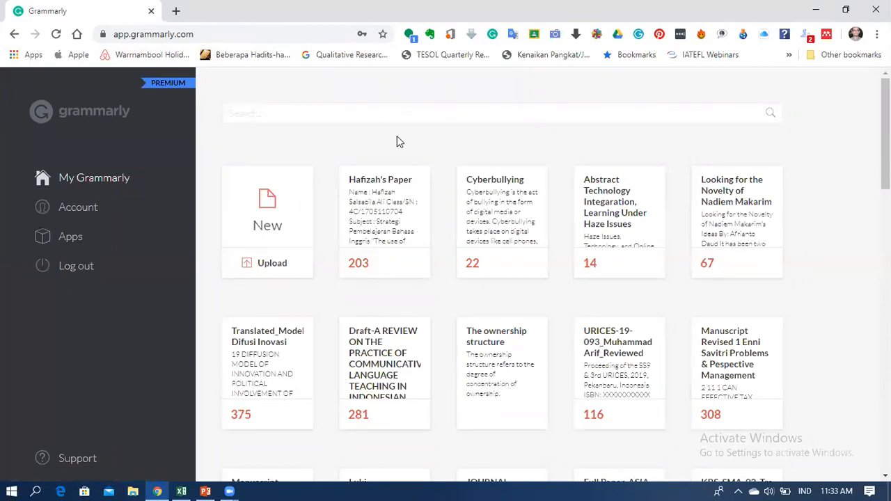
click(71, 240)
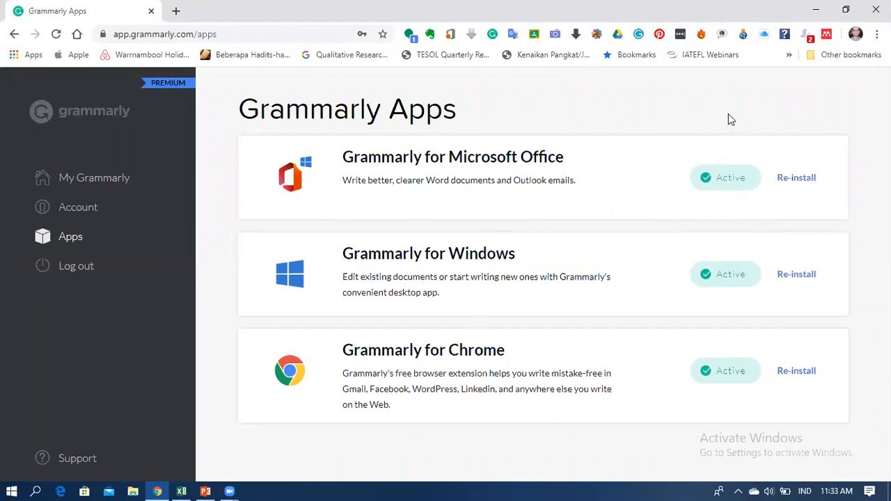
click(94, 181)
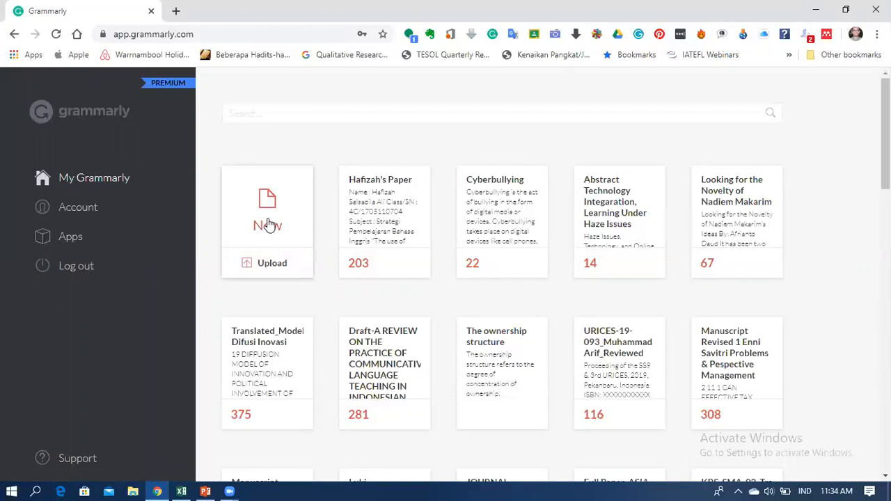
click(270, 224)
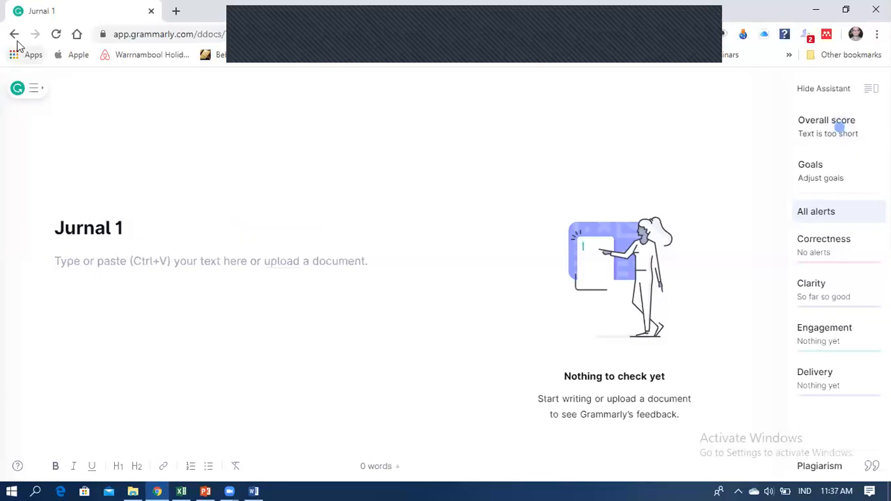
From the blank document's Grammarly menu, bring up the file picker for uploading a document.
click(30, 89)
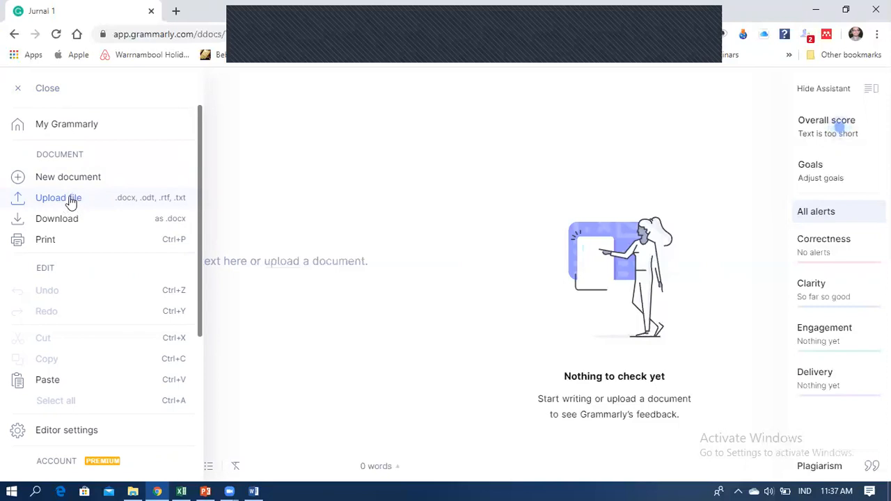
click(70, 199)
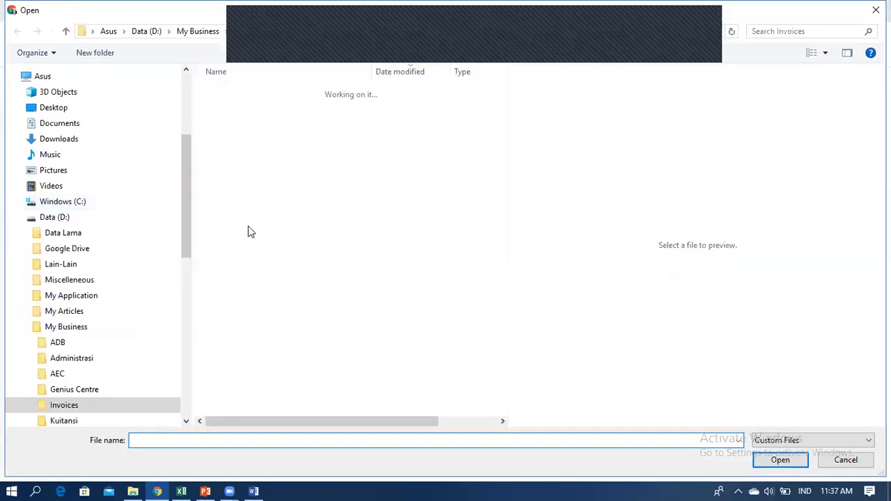
Browse to Data (D:) > My Confrence_Seminar_Workshop > Blajar ID and upload Proposal Penelitian_Contoh.
drag(188, 226, 190, 293)
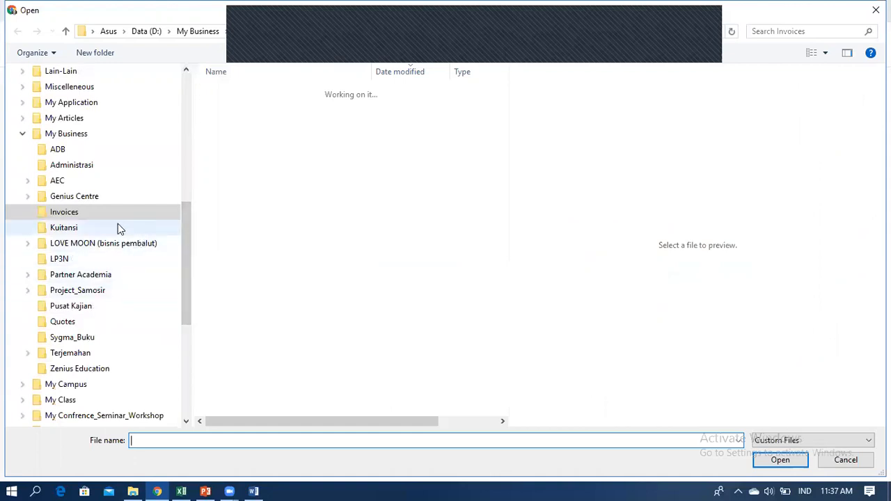
click(23, 134)
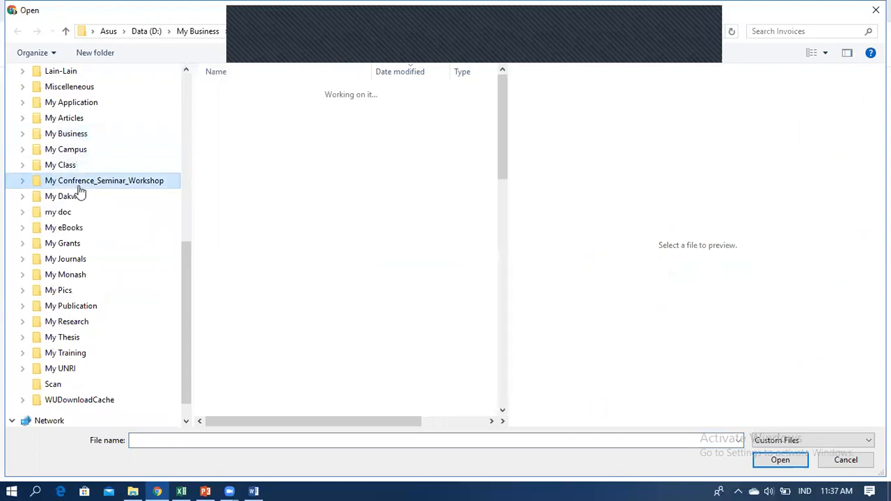
click(80, 185)
click(255, 119)
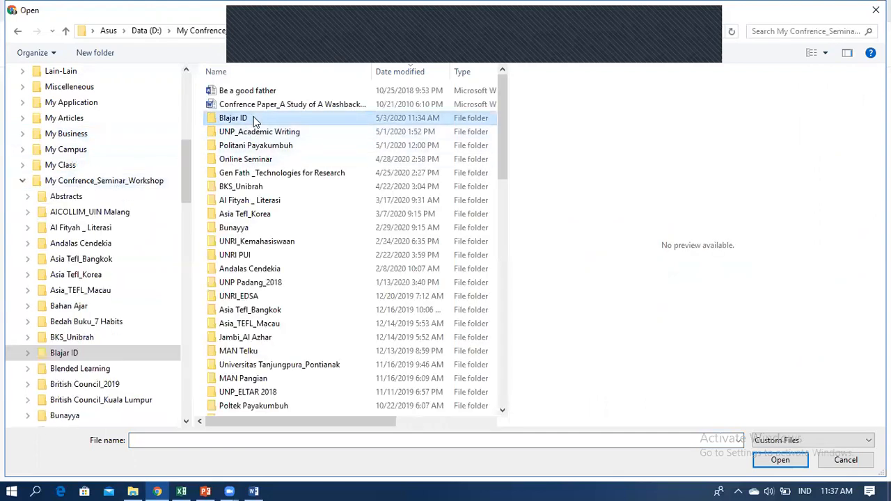
double_click(254, 119)
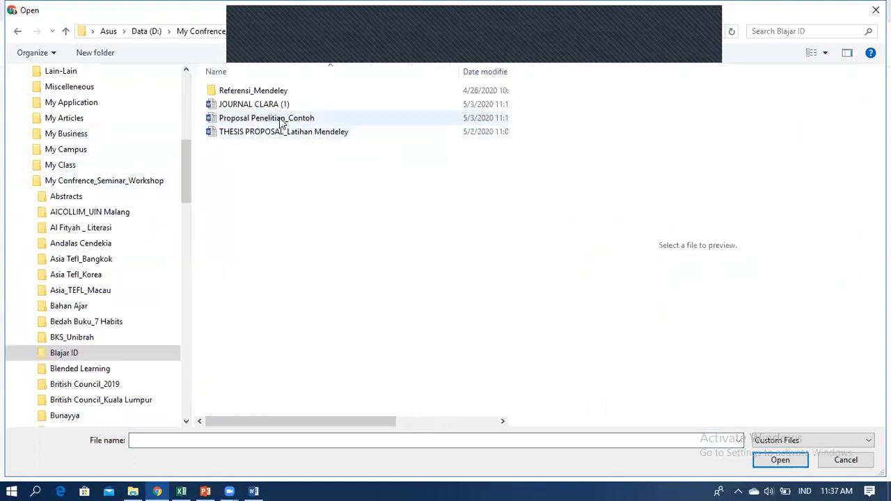
click(280, 121)
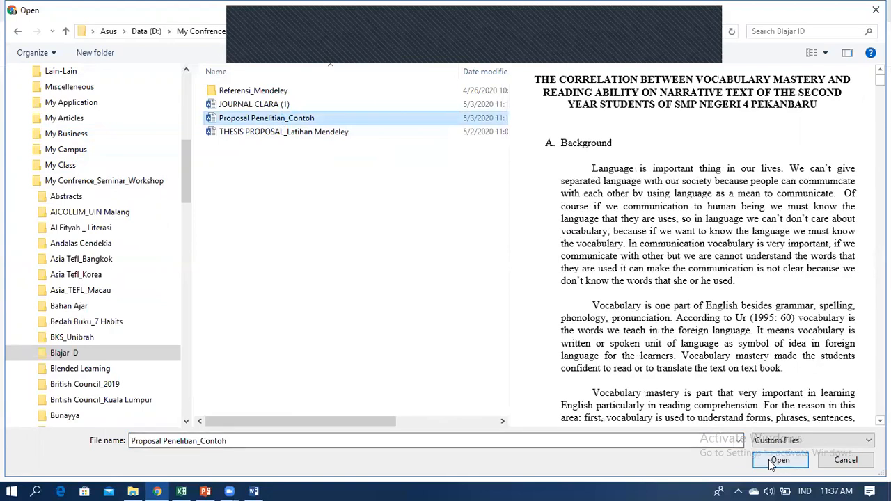
click(779, 460)
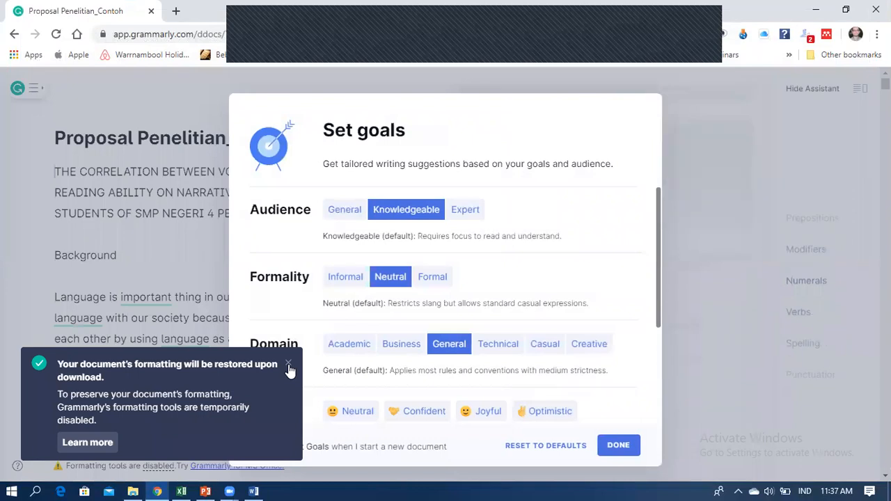
Dismiss the formatting notice and set the formality goal to Formal.
click(288, 365)
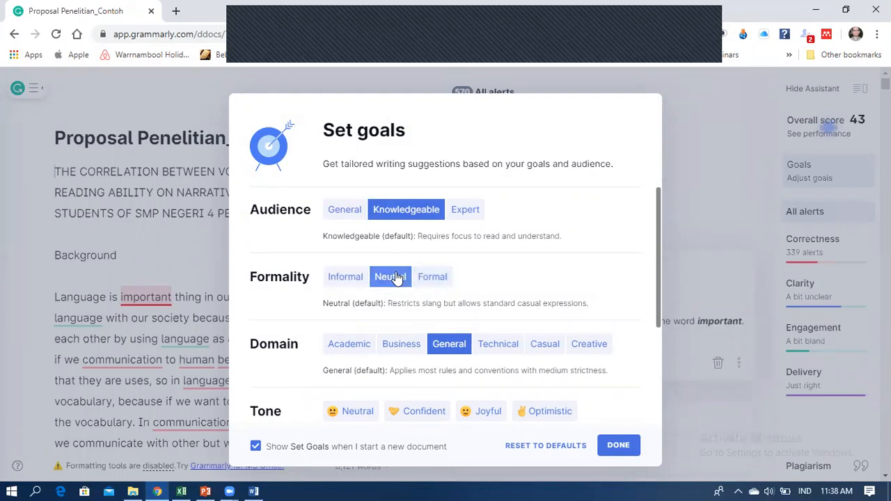
click(435, 279)
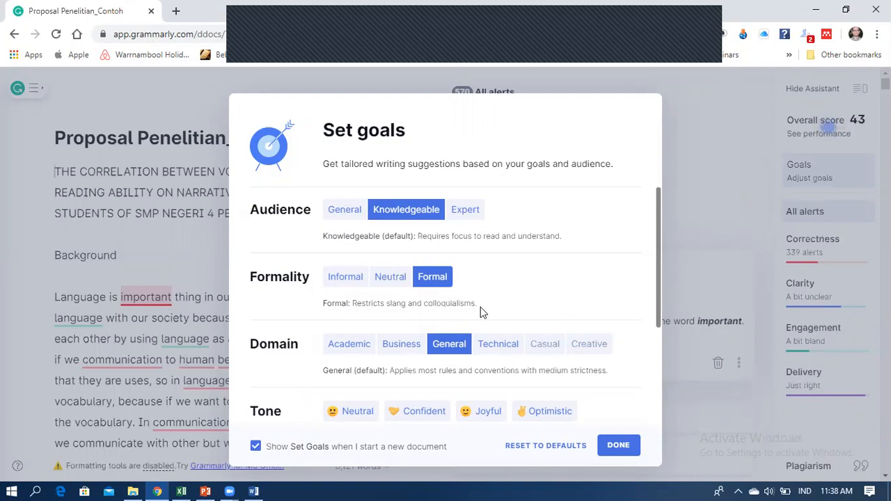
click(393, 279)
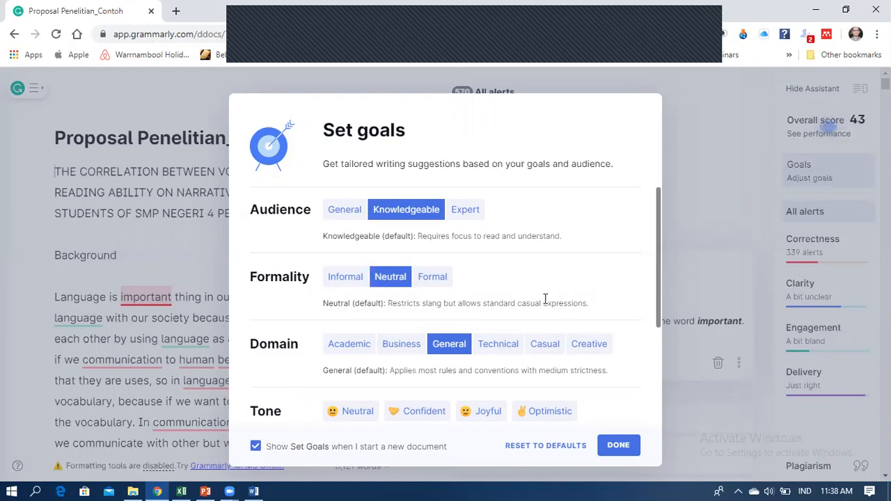
click(434, 287)
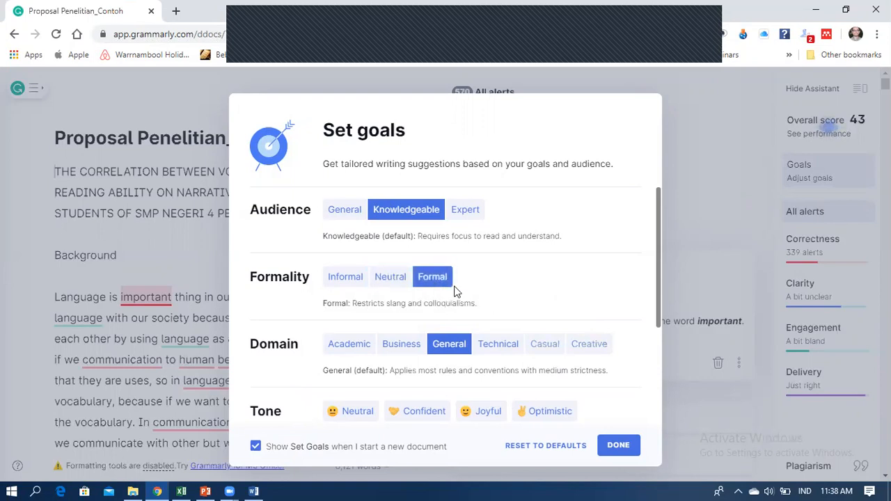
scroll(488, 286, down, 2)
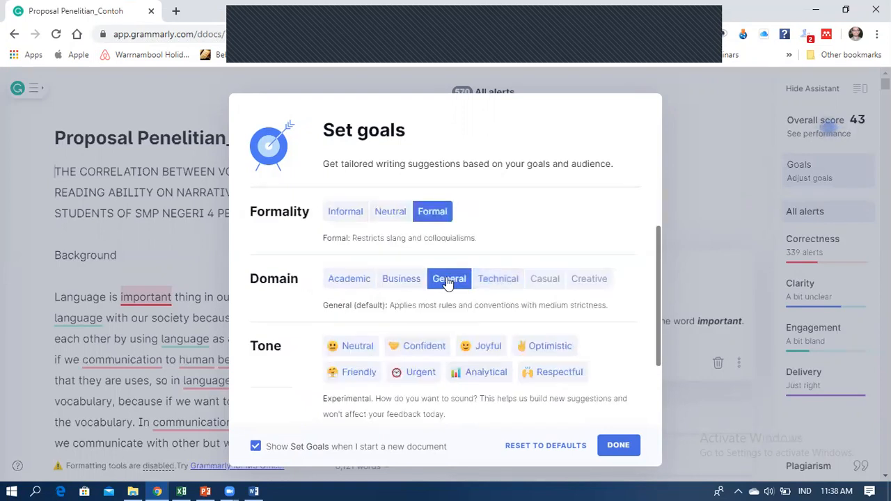
scroll(438, 279, up, 2)
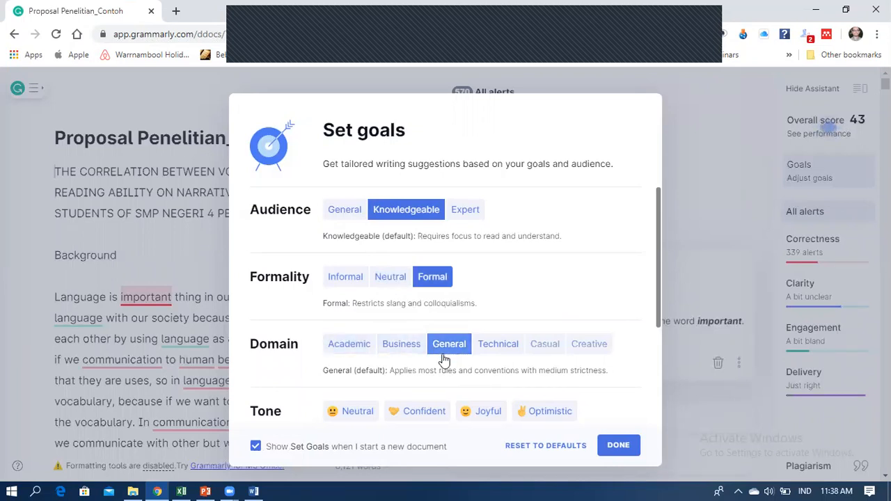
Set domain to Academic, tone to Neutral and intent to Describe, then save the goals.
click(355, 354)
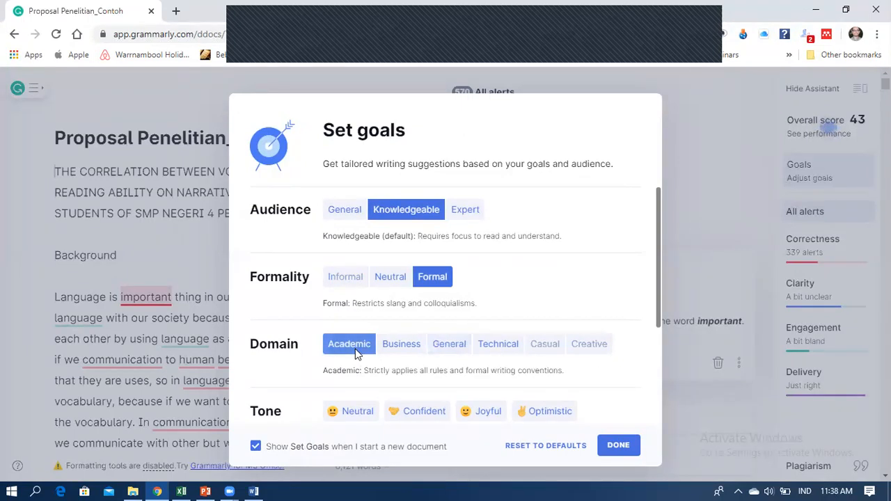
scroll(355, 354, down, 2)
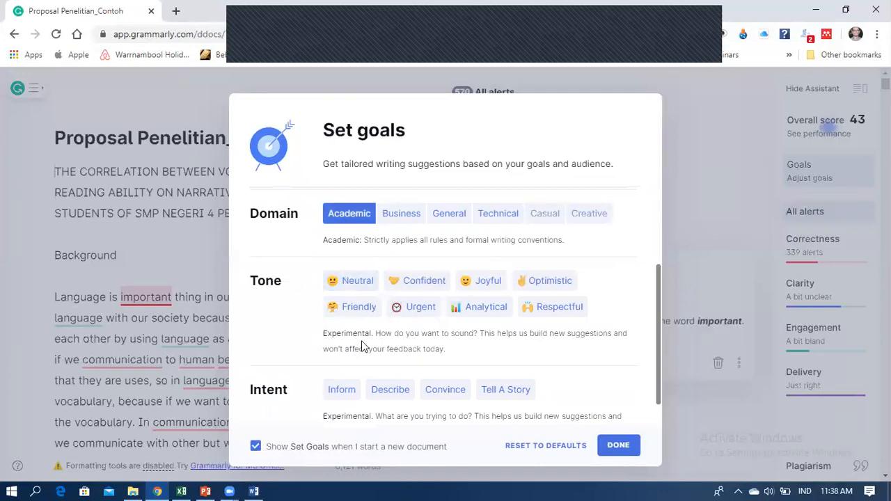
click(352, 284)
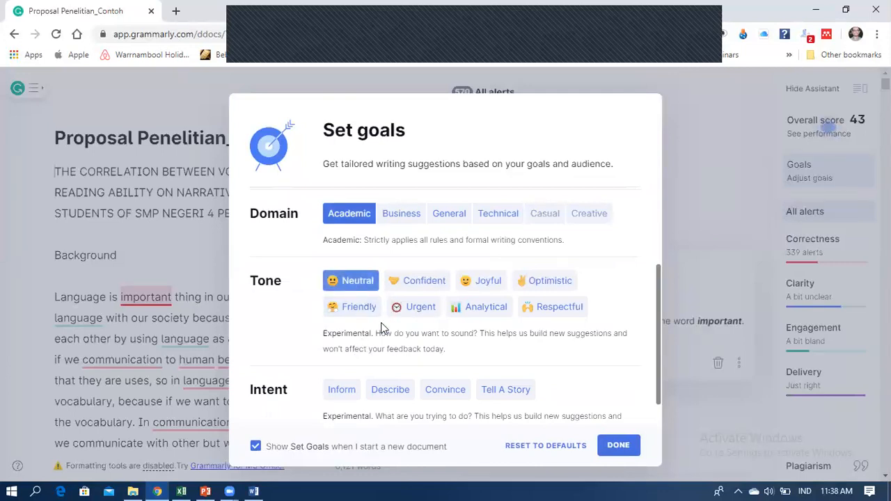
scroll(401, 379, down, 1)
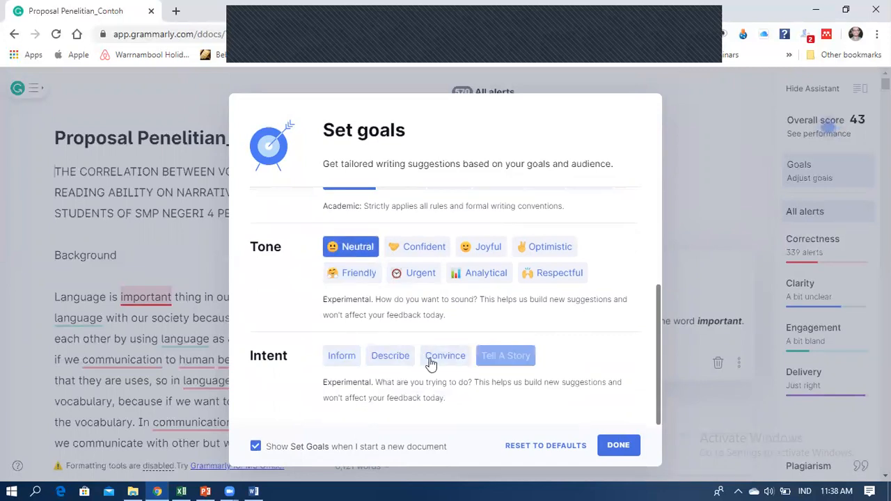
click(354, 358)
click(380, 359)
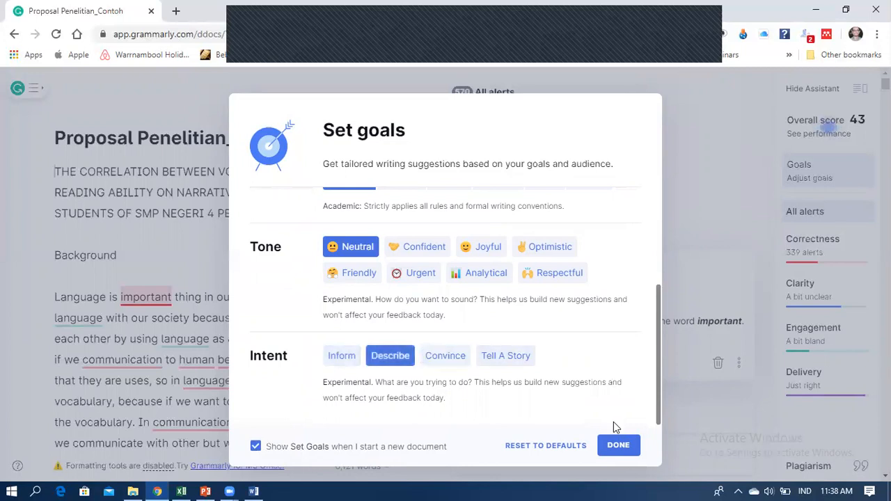
click(617, 452)
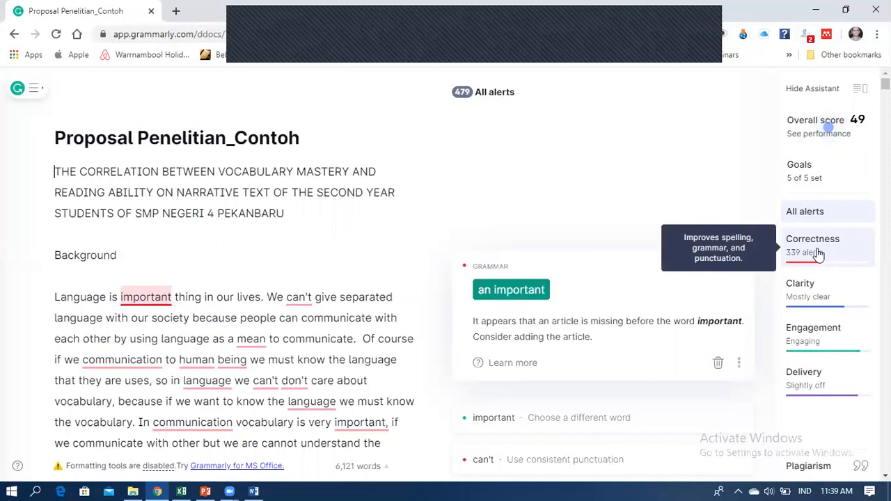
Filter to Correctness alerts, switch back to all alerts, and scroll toward the proposal title.
click(819, 251)
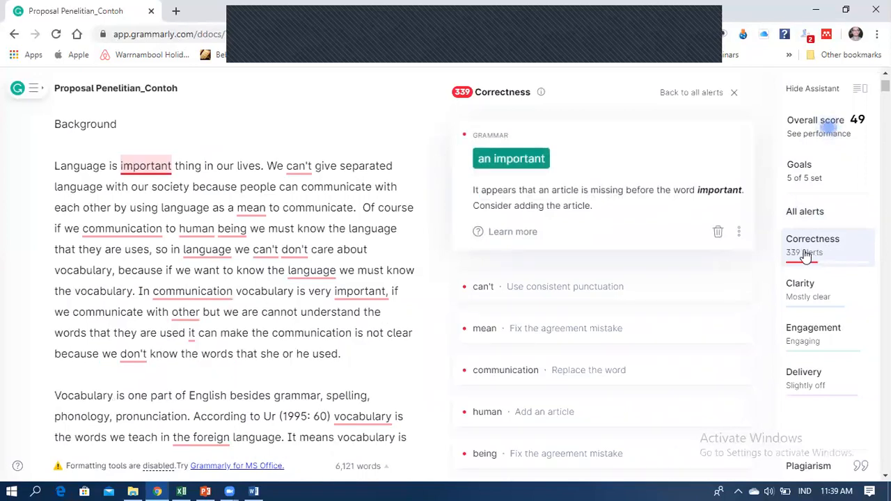
click(797, 215)
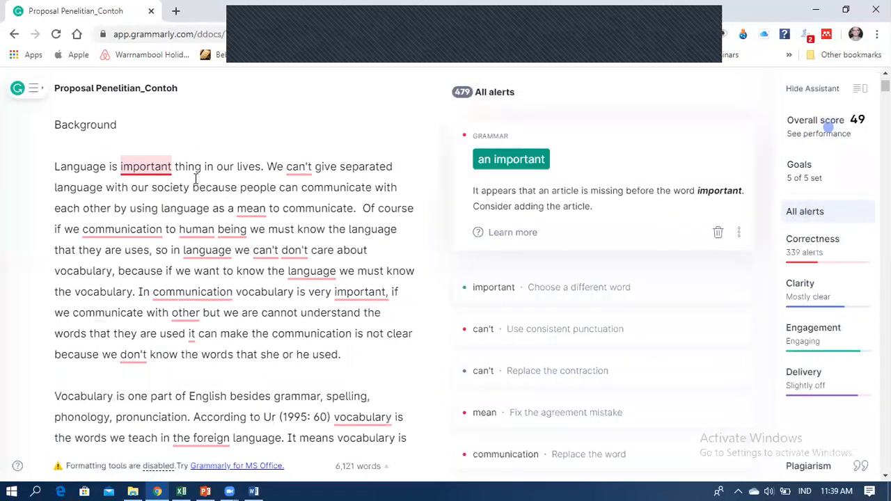
scroll(151, 174, up, 2)
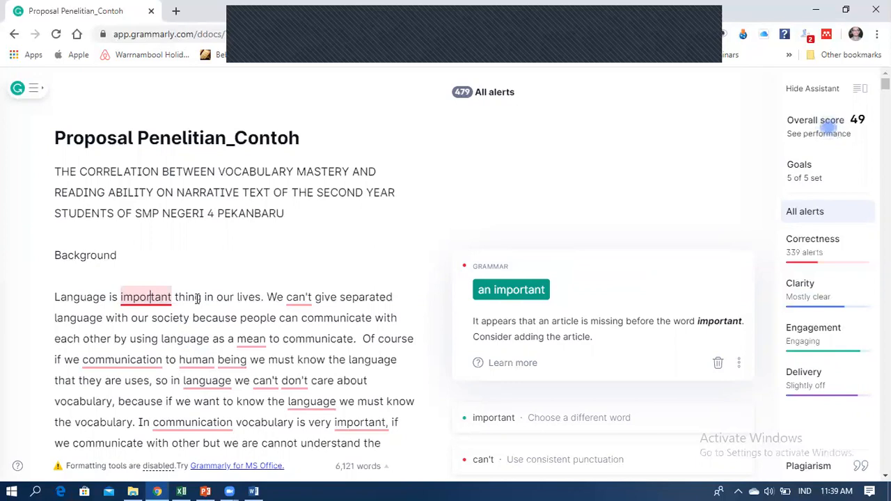
Apply the 'an important' article suggestion, then open the alert for can't.
drag(201, 298, 175, 301)
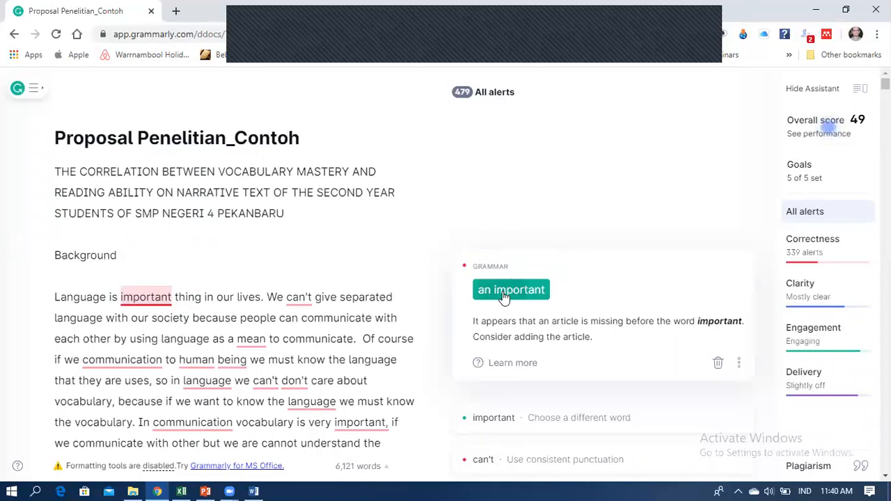
click(504, 291)
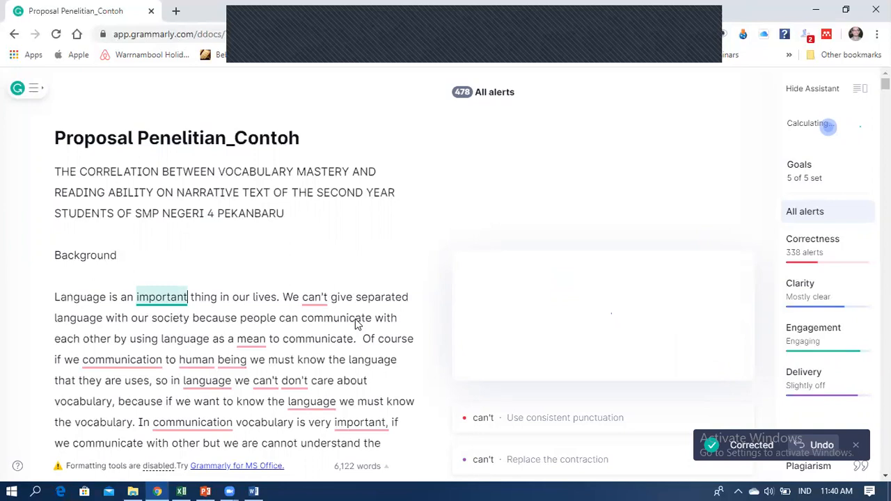
click(322, 299)
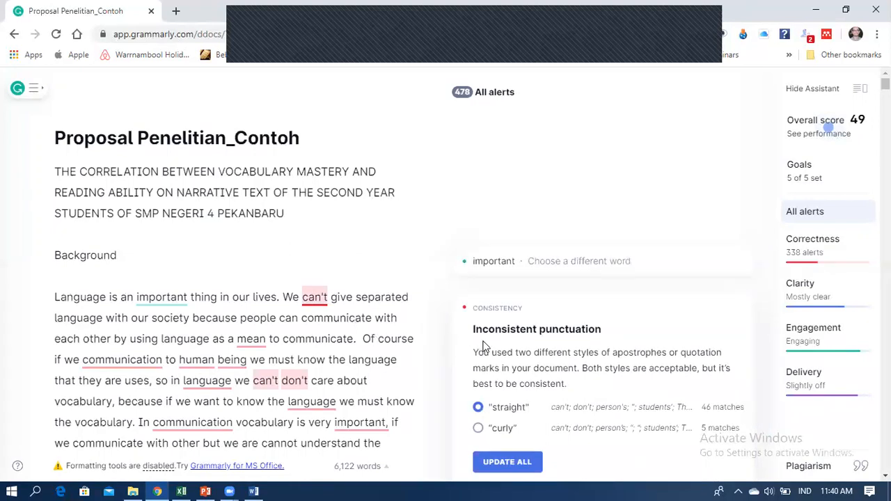
Update all apostrophes and quotation marks in the proposal to the straight style.
scroll(505, 354, down, 1)
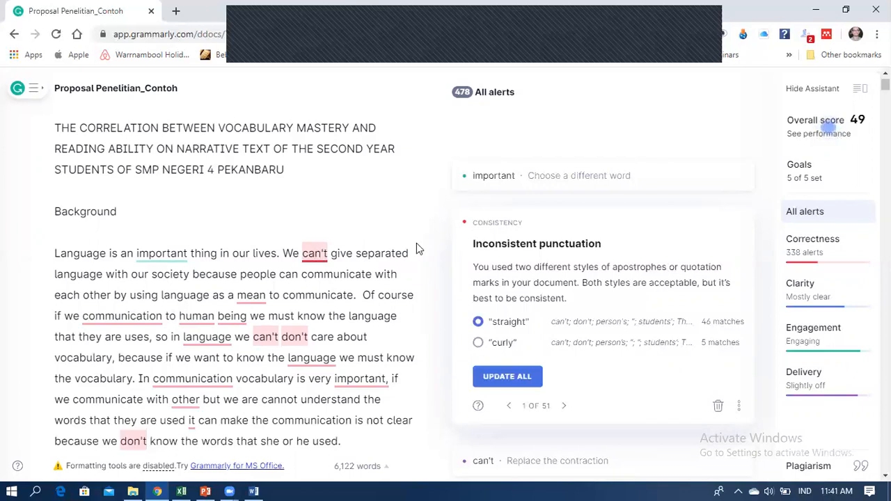
click(515, 383)
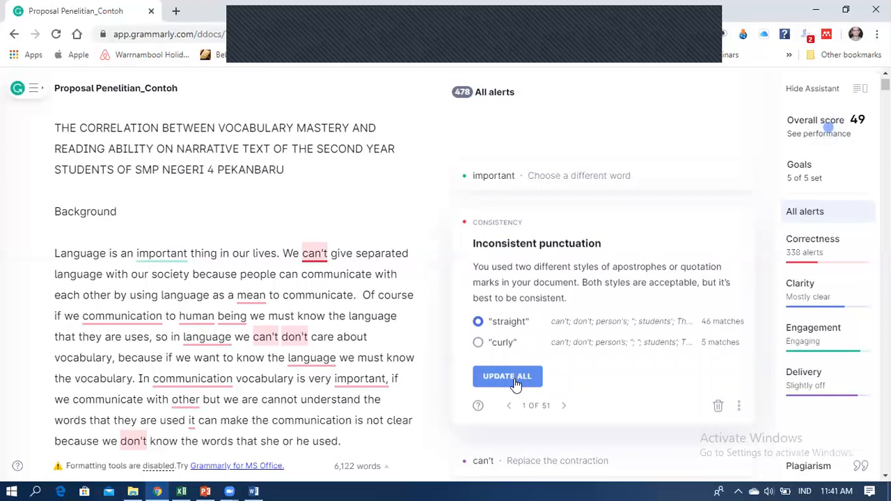
click(515, 382)
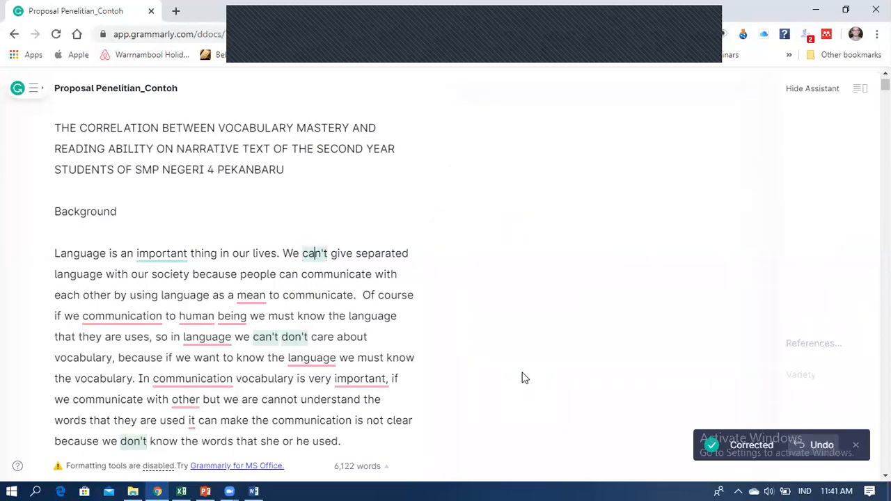
click(321, 255)
click(380, 306)
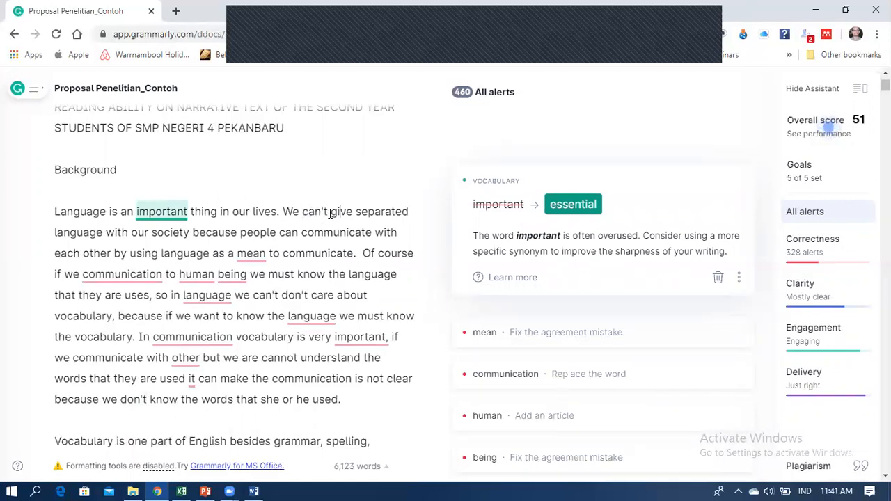
Expand can't to 'can not' so the first paragraph reads 'We can not give'.
drag(327, 212, 302, 212)
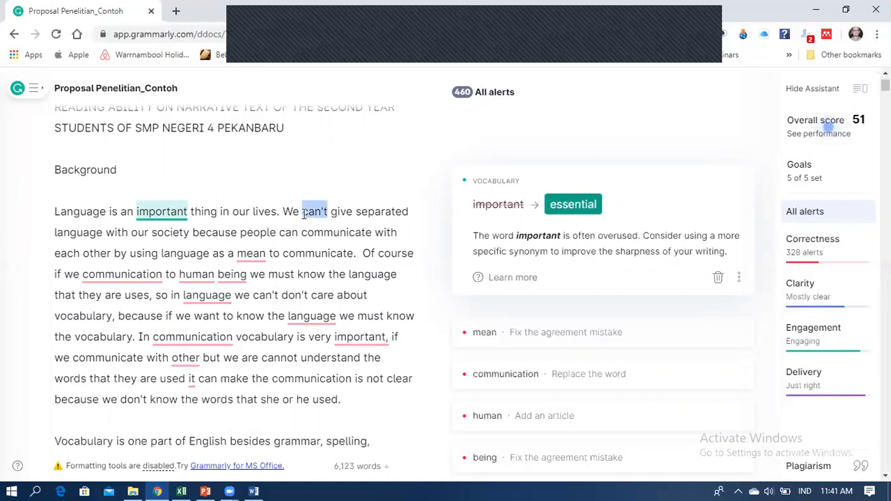
click(327, 213)
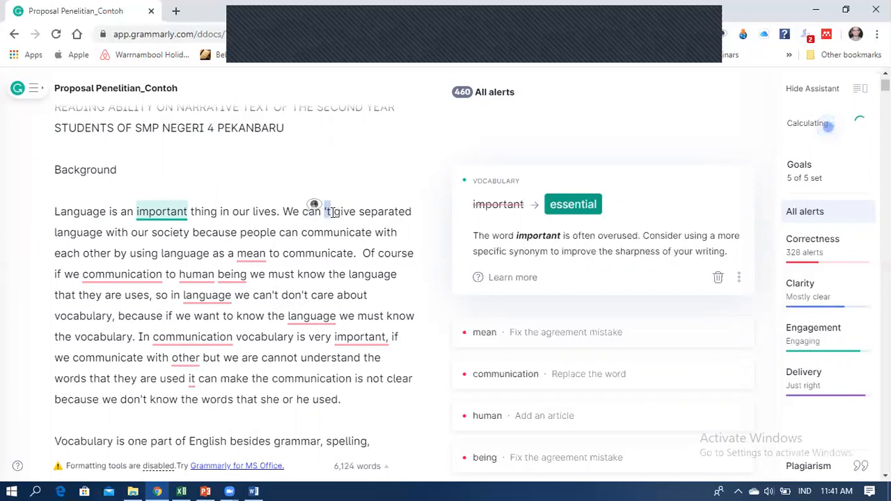
key(BackSpace)
key(BackSpace)
text(not)
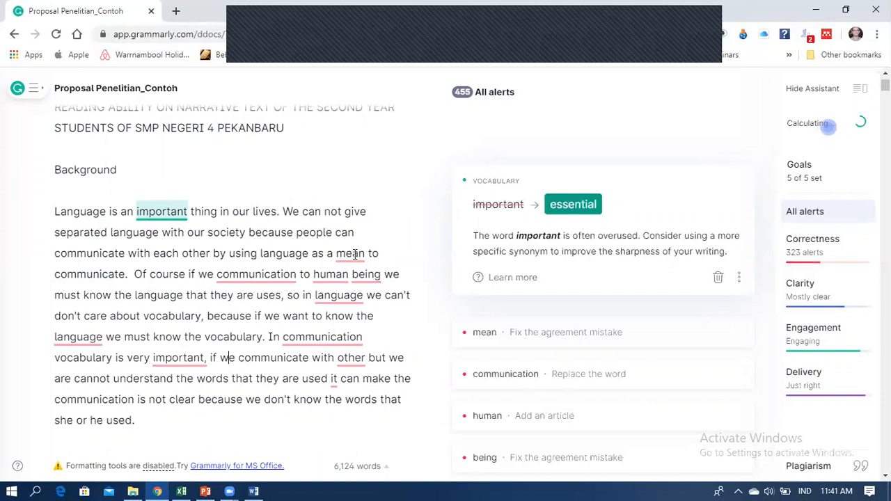
click(355, 254)
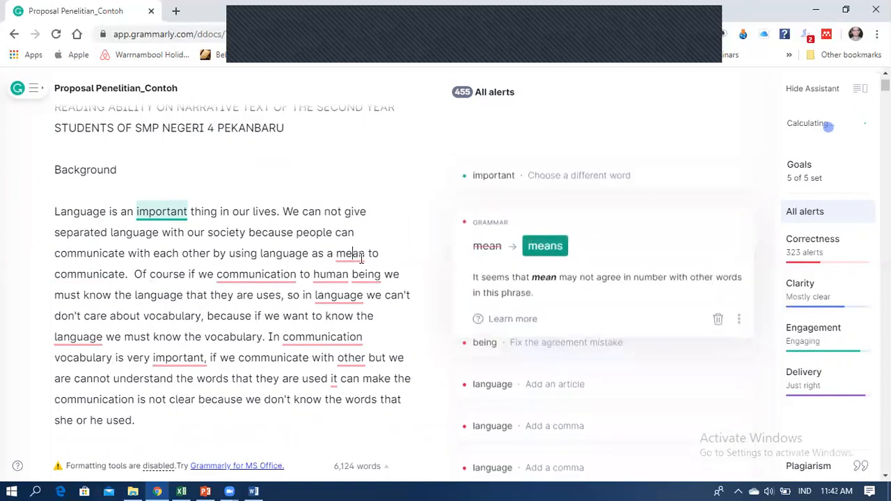
Accept 'means' for 'as a mean' and 'communicate' for 'if we communication'.
click(550, 252)
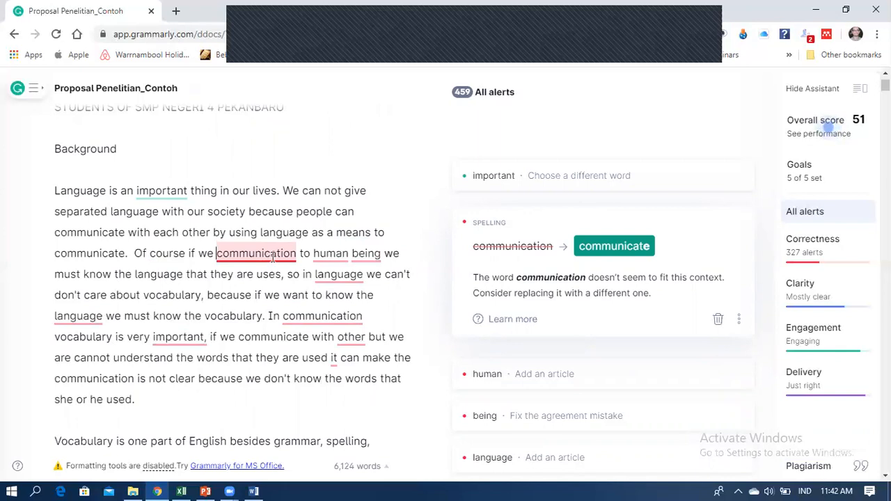
click(614, 246)
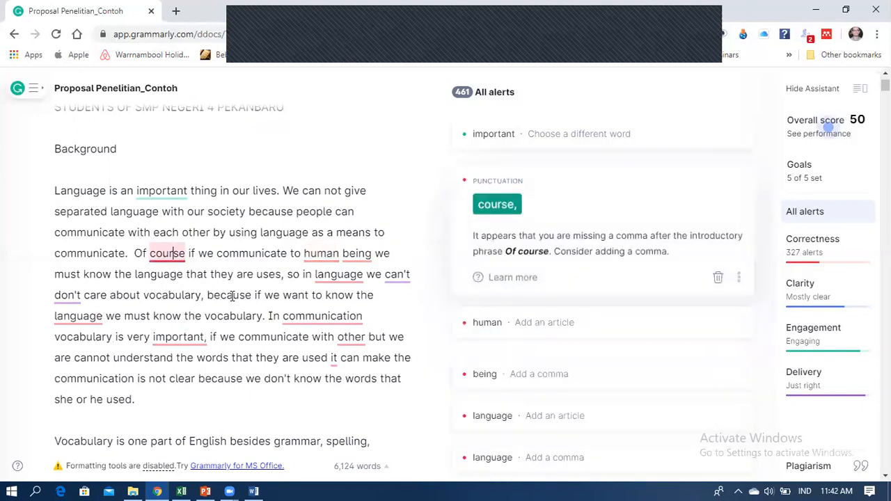
Add a comma after 'Of course', 'a' before 'human', and a comma after 'being'.
click(501, 250)
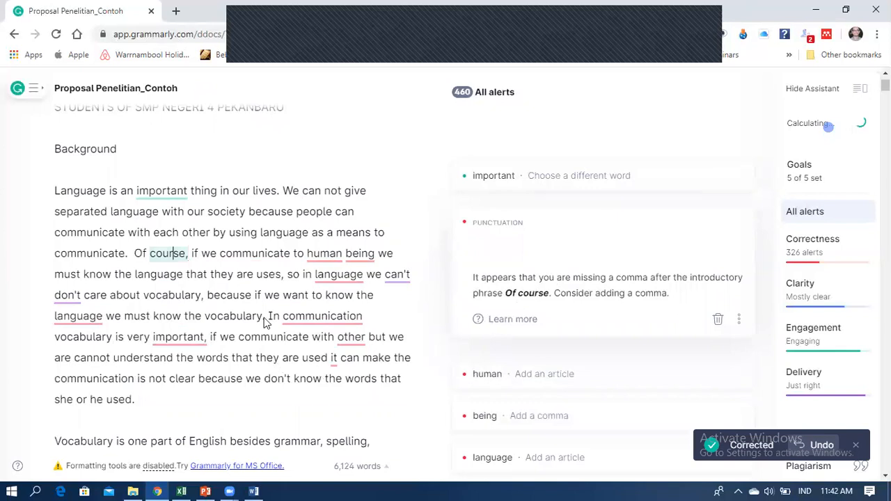
click(310, 254)
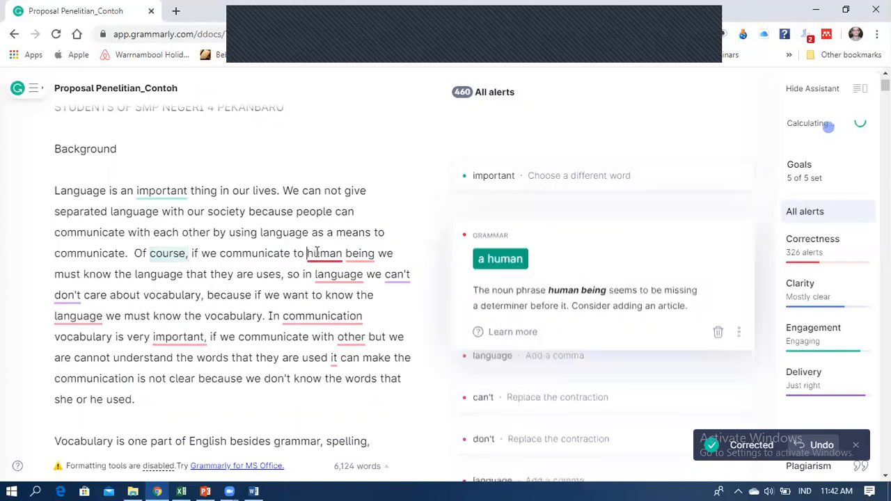
click(516, 253)
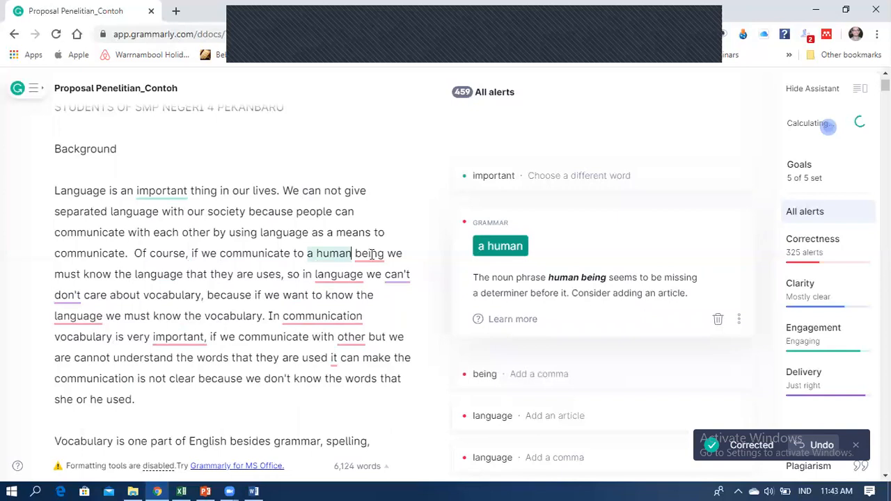
click(372, 254)
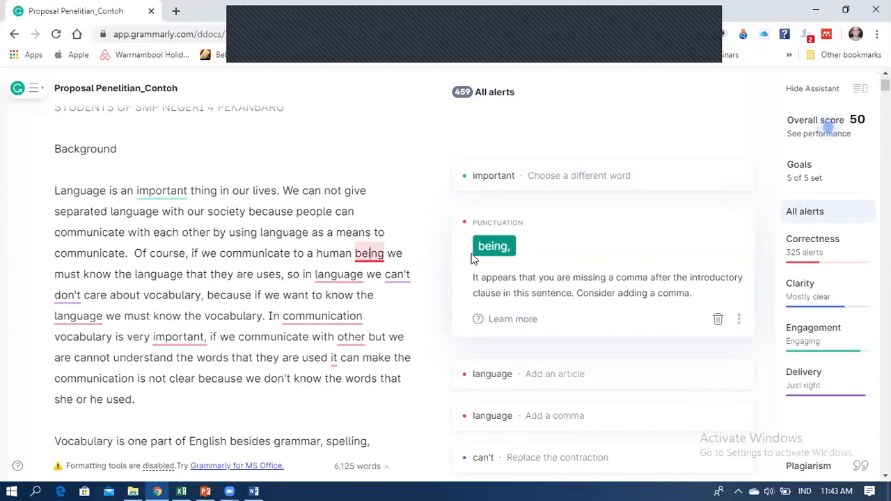
click(494, 246)
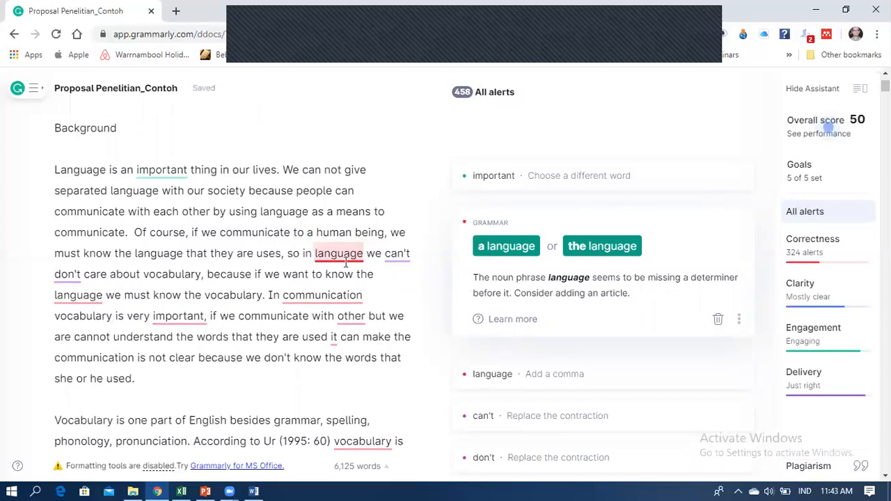
click(343, 255)
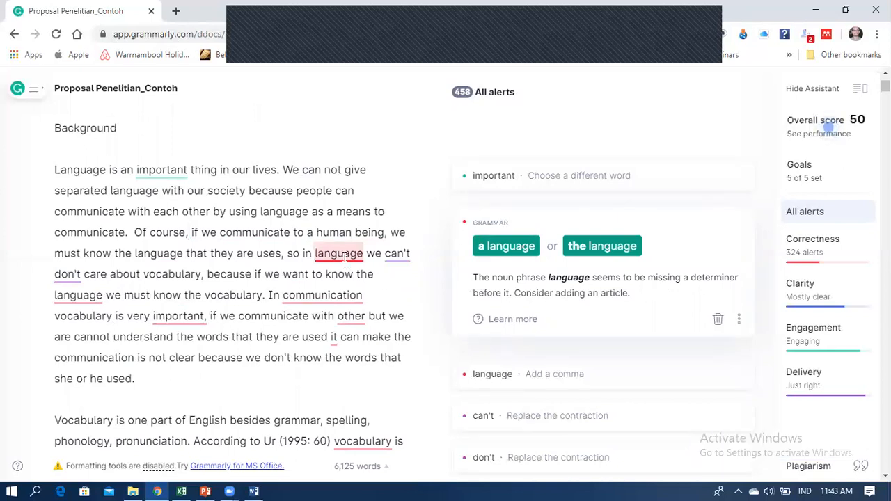
Accept 'a language' and 'language,' and replace can't with 'cannot'.
click(506, 247)
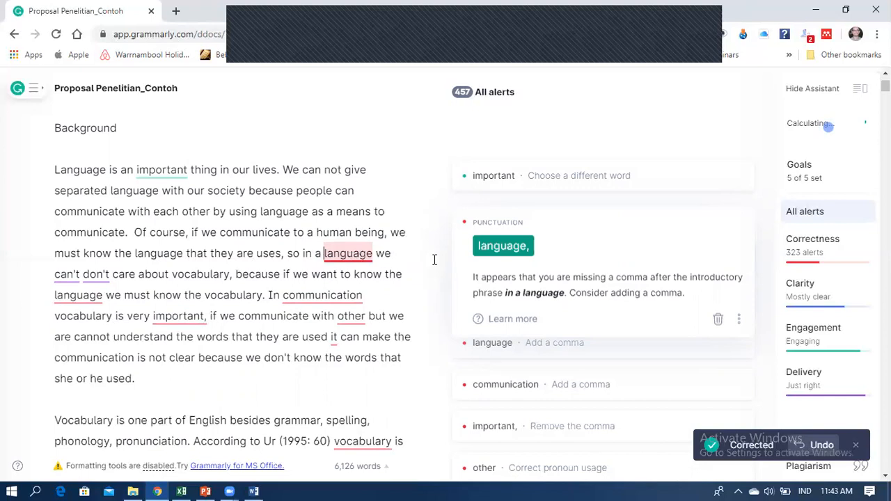
click(502, 247)
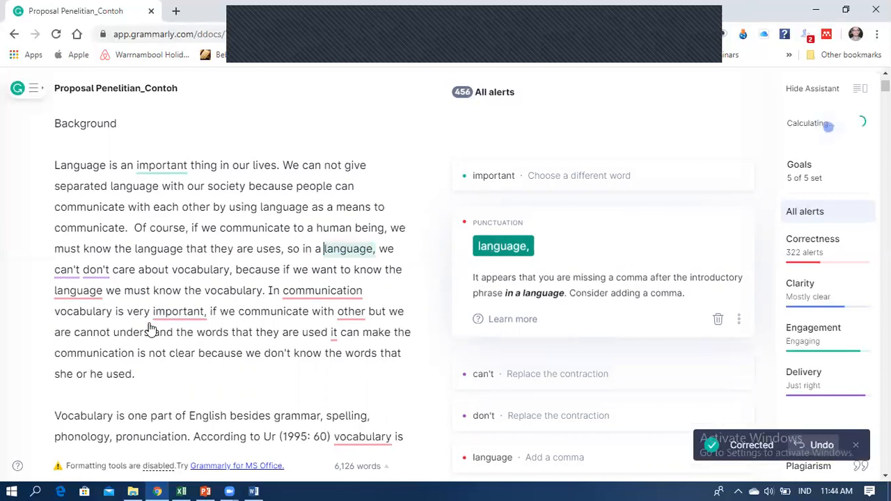
click(76, 270)
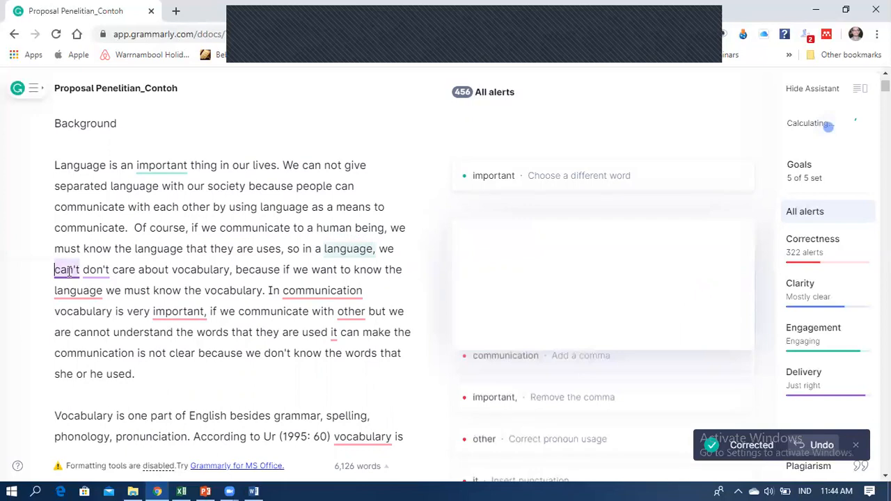
scroll(150, 377, down, 1)
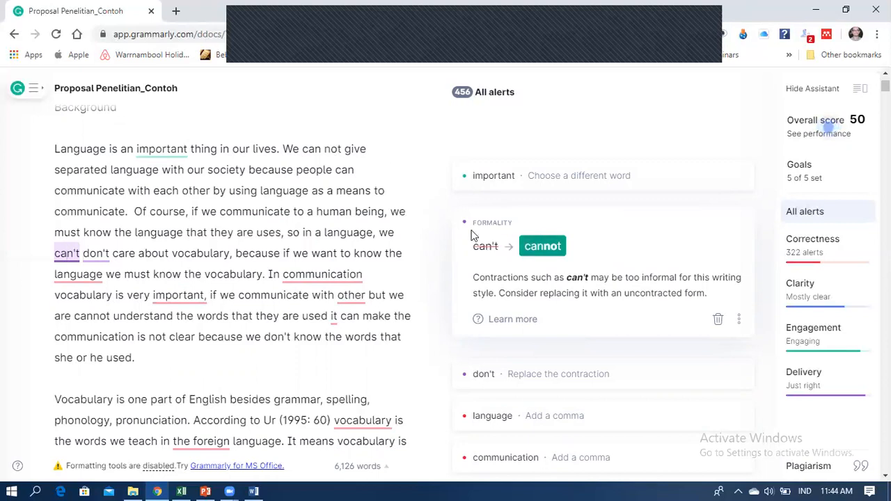
click(541, 247)
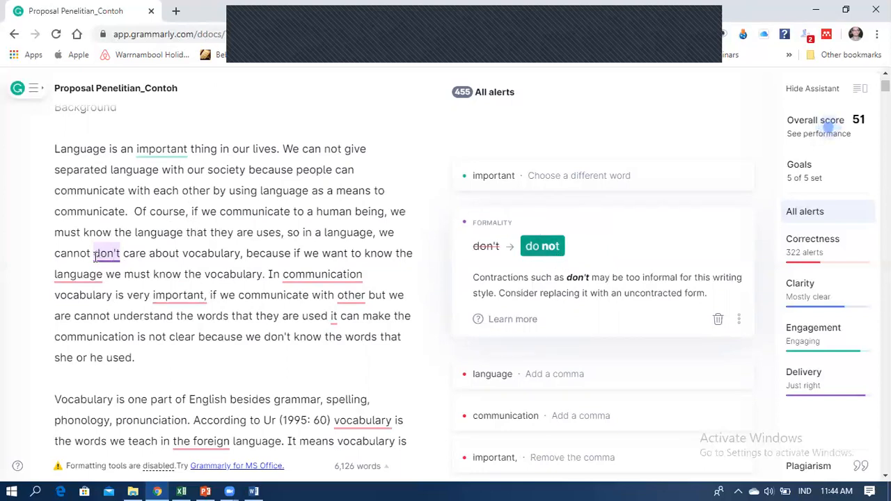
Delete 'don't' from 'cannot don't care' and add a comma after 'language'.
drag(94, 256, 126, 256)
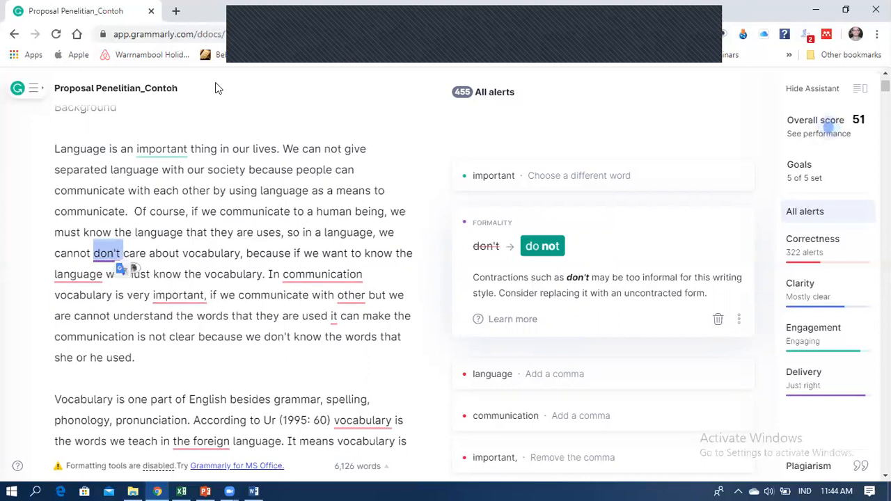
key(BackSpace)
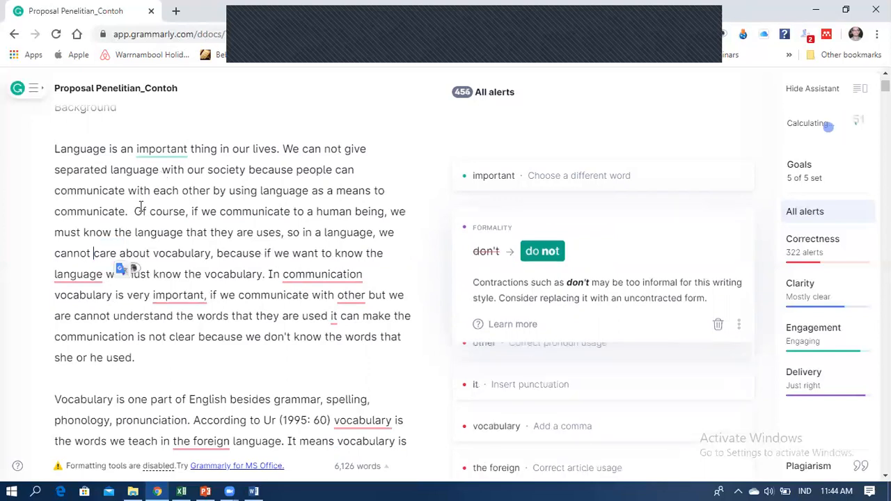
click(100, 275)
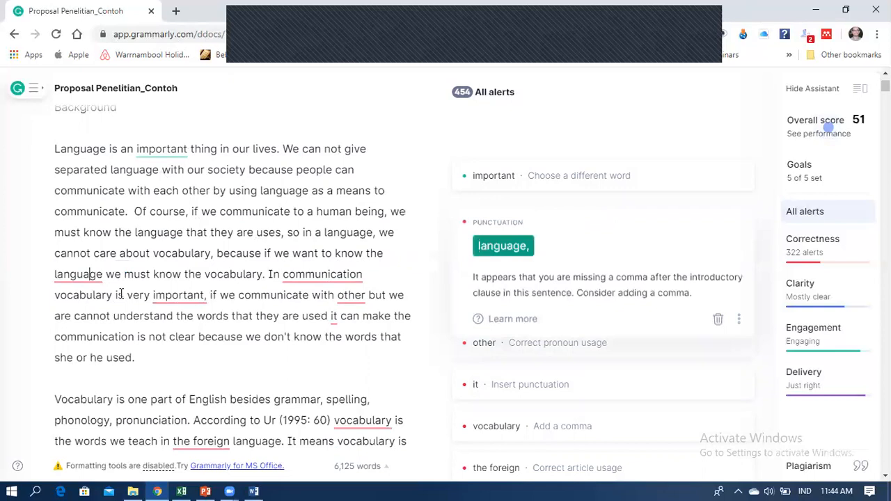
click(498, 256)
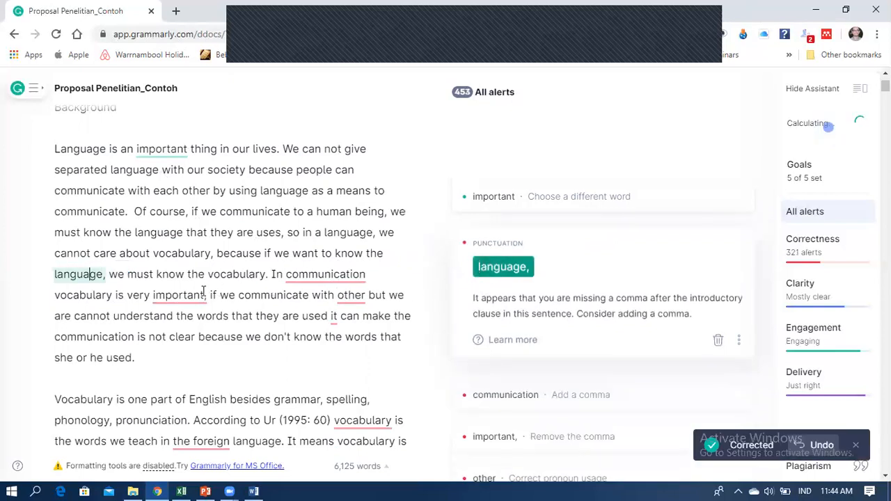
Add a comma after 'In communication' and remove the comma after 'important'.
click(305, 281)
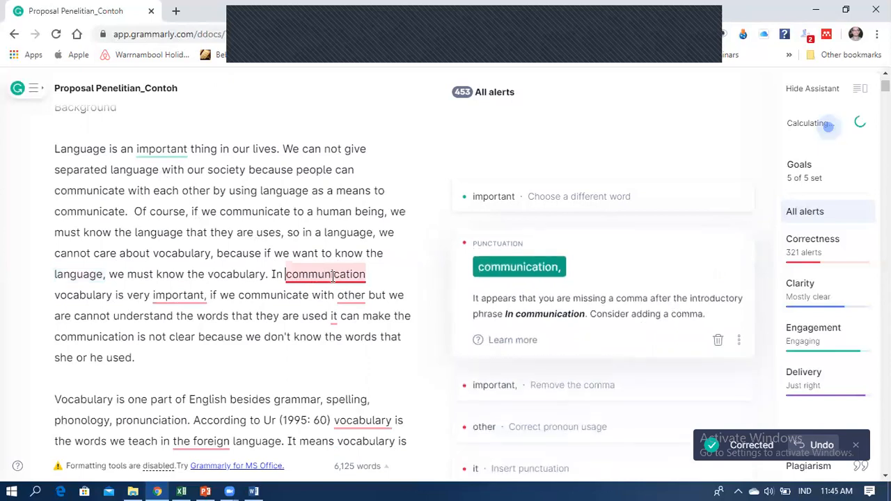
click(545, 275)
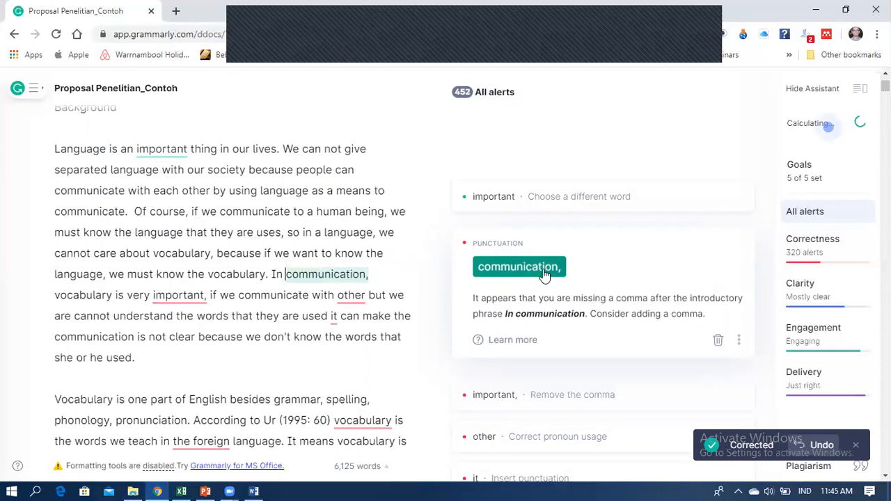
click(195, 300)
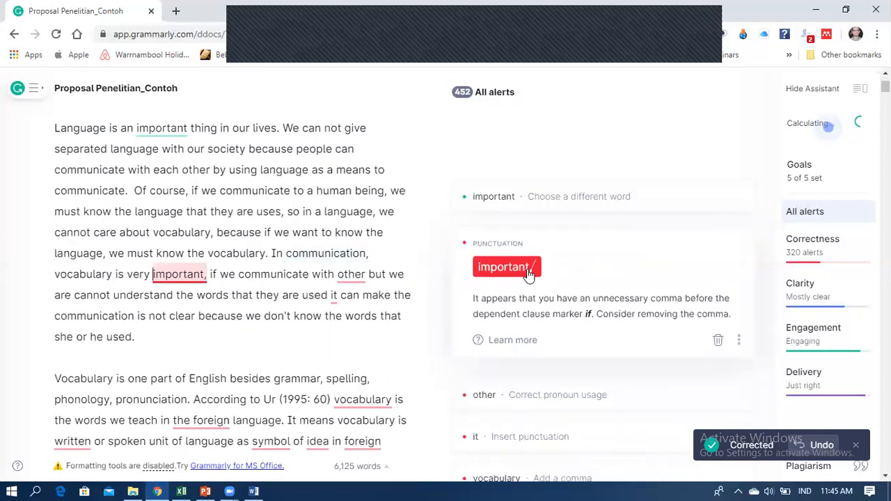
click(529, 275)
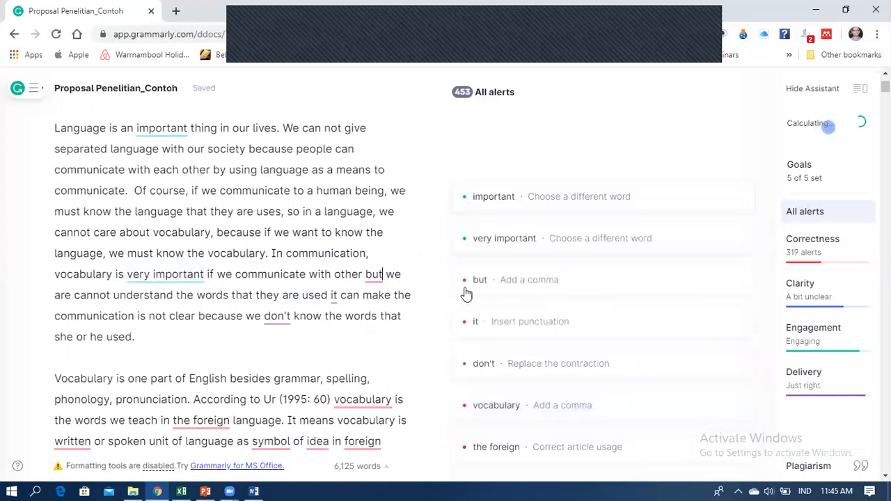
Accept ', but', expand 'don't' to 'do not', and make it 'vocabulary is essential'.
click(374, 278)
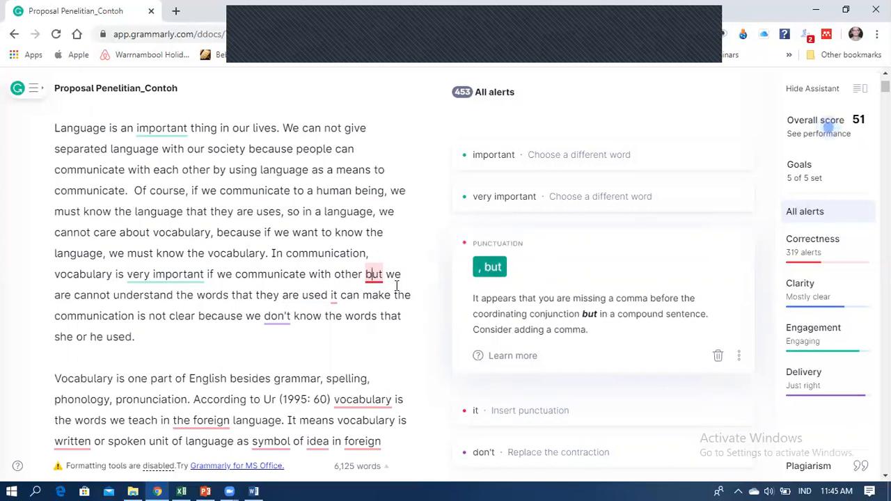
click(486, 277)
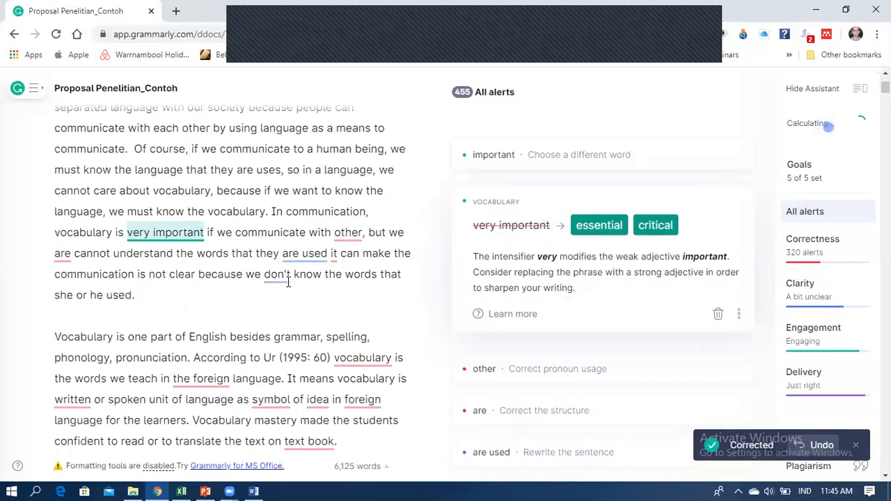
click(289, 282)
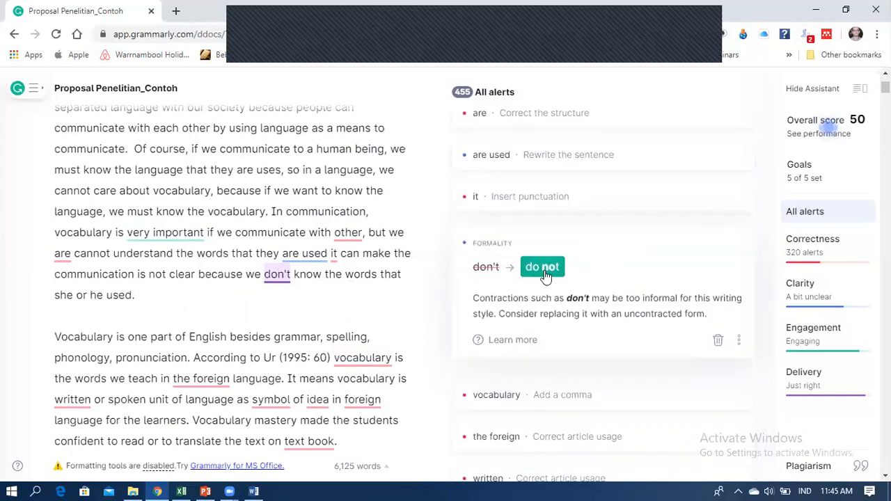
click(542, 267)
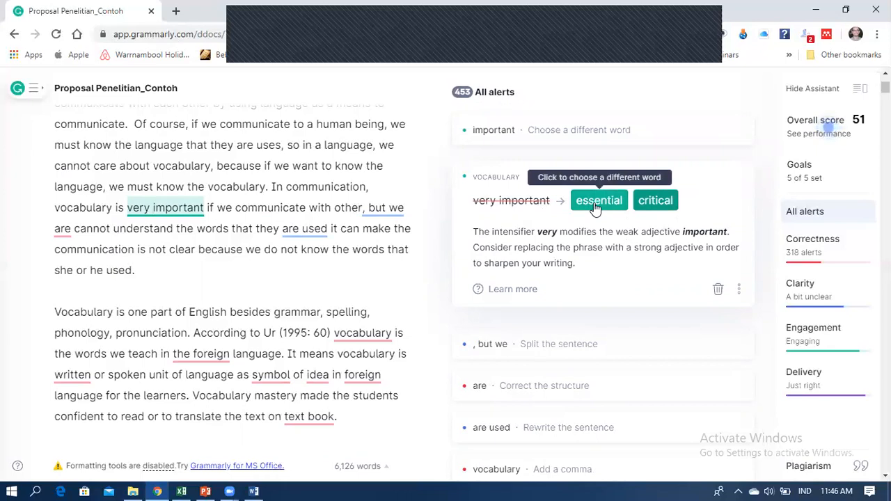
click(595, 204)
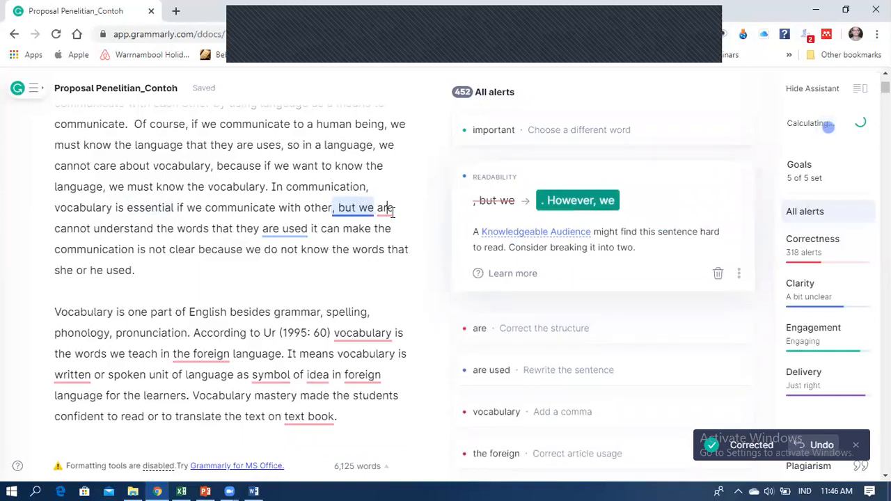
Remove the extra 'are' before 'cannot' and split the sentence at 'However, we'.
click(390, 209)
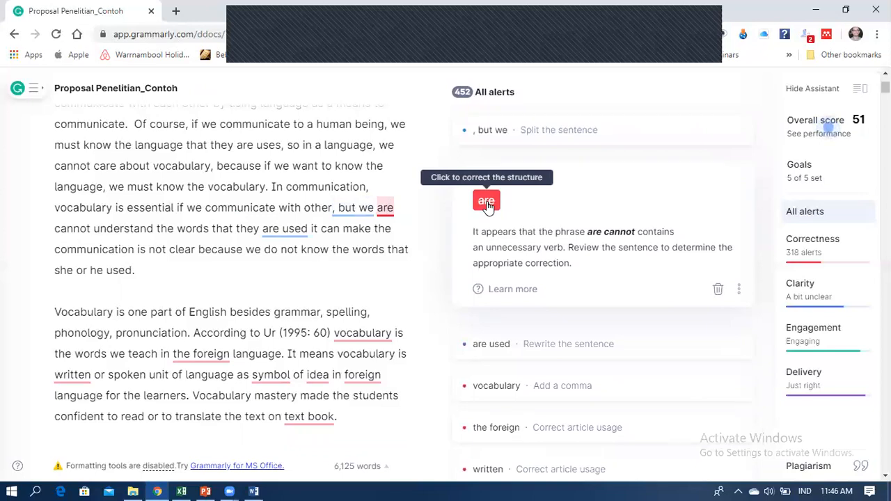
click(486, 202)
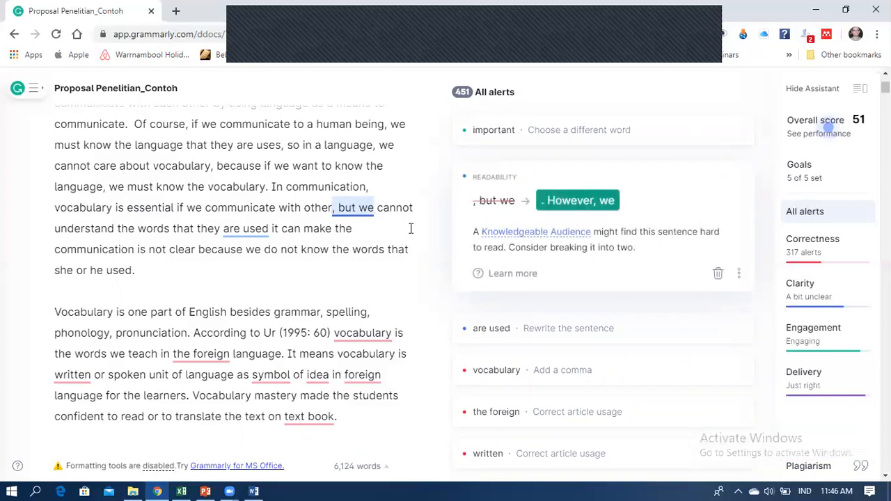
click(597, 202)
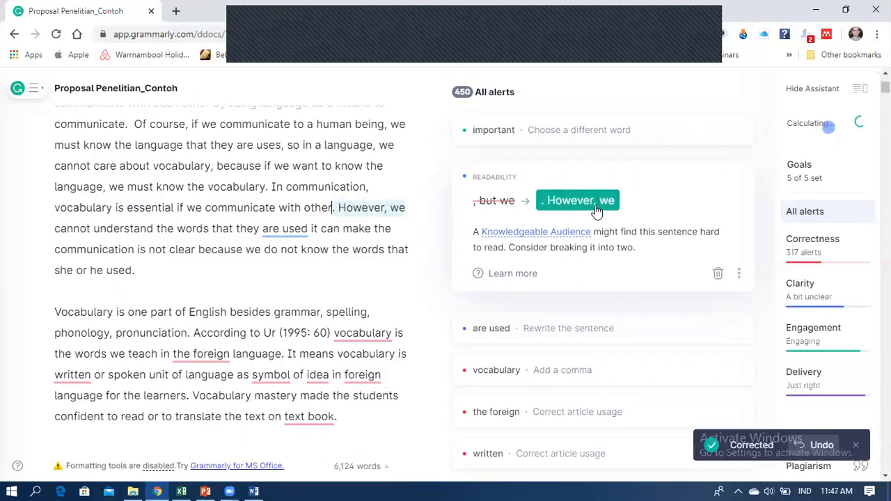
drag(272, 188, 336, 209)
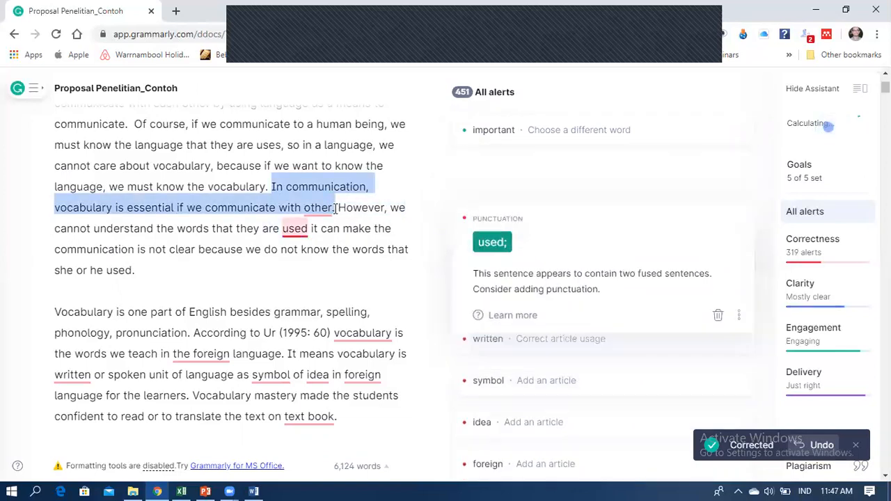
click(375, 209)
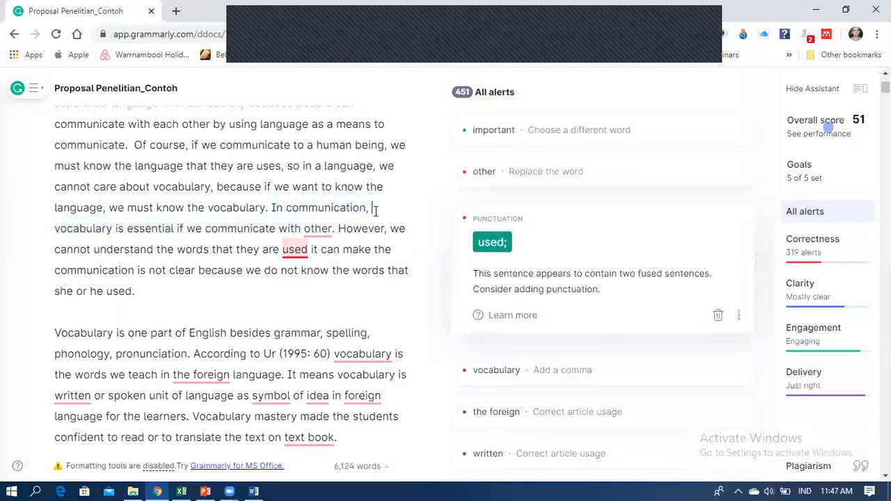
Add a semicolon after 'used', change 'other' to 'others', and delete 'are' before 'used'.
click(294, 251)
click(500, 245)
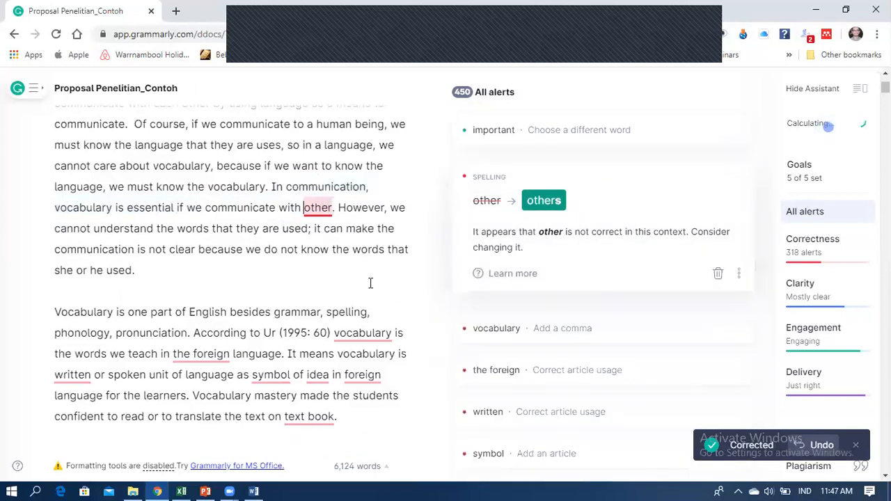
click(548, 204)
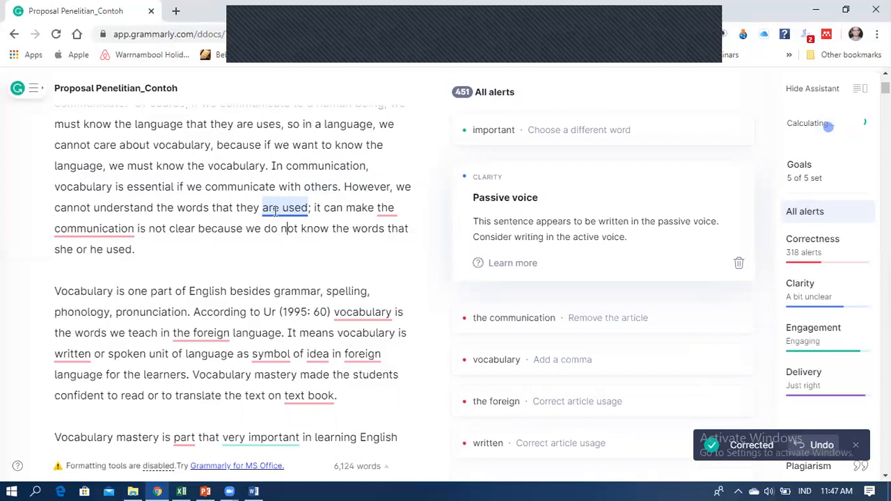
click(275, 209)
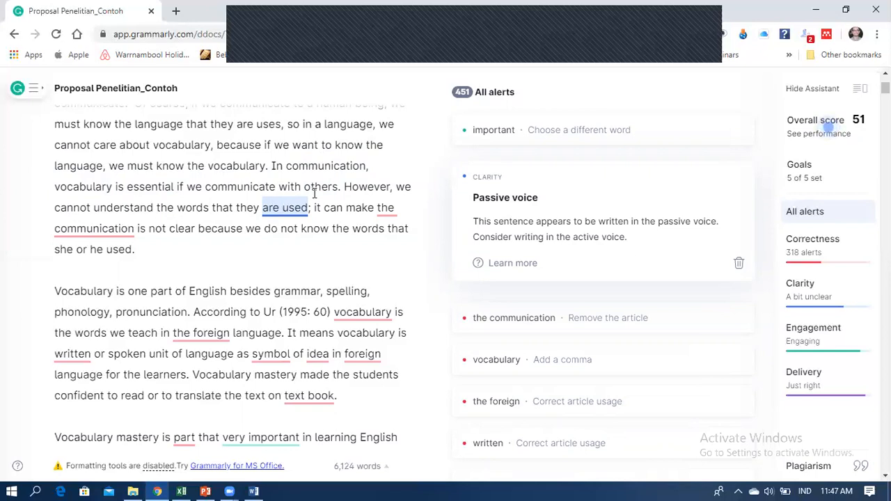
key(BackSpace)
key(BackSpace)
key(BackSpace)
key(BackSpace)
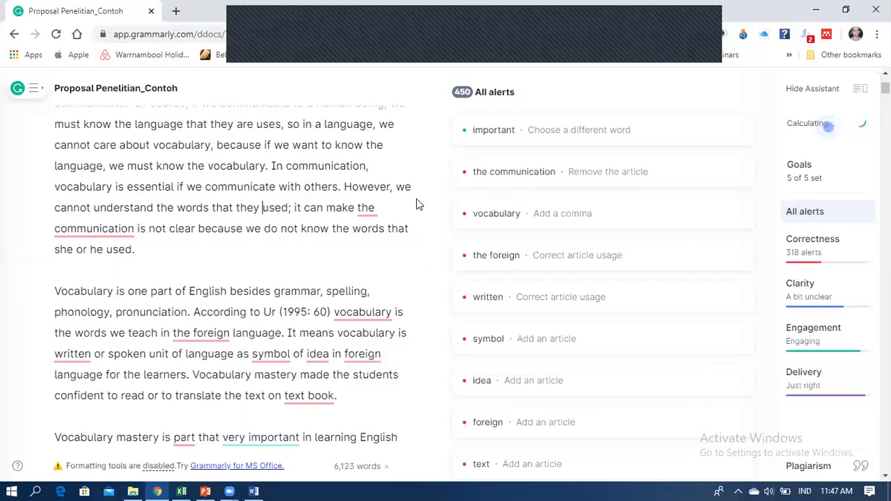
Remove 'the' before 'communication' so it reads 'make communication is not clear'.
click(373, 209)
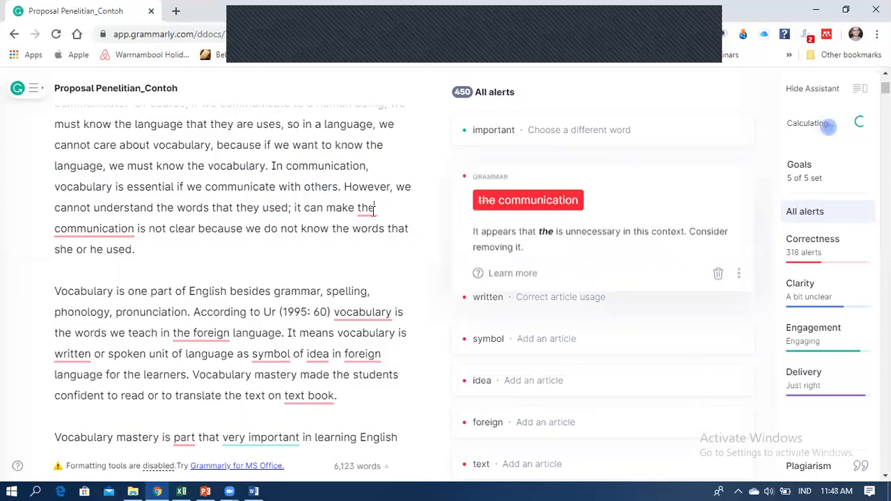
click(528, 200)
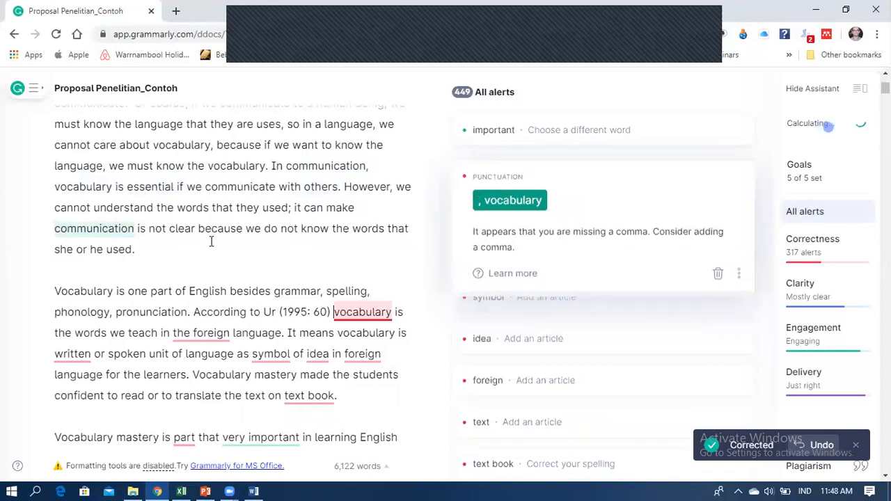
scroll(247, 243, down, 3)
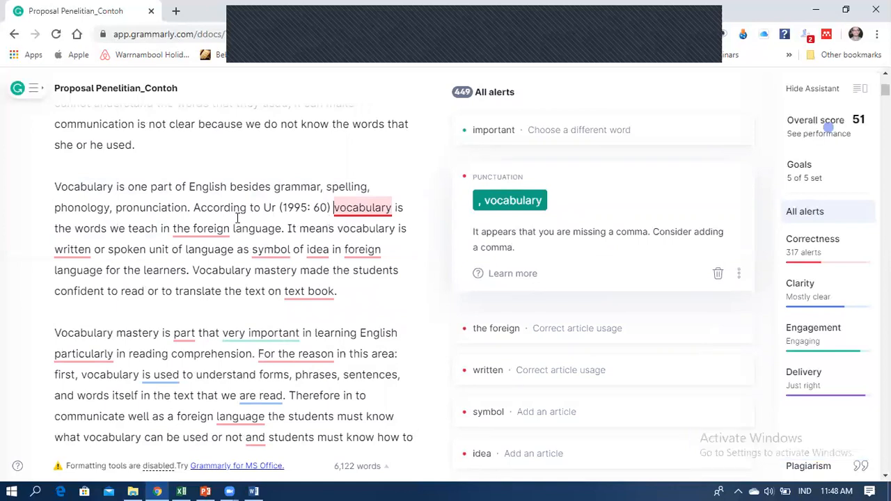
scroll(237, 209, down, 2)
scroll(237, 170, up, 10)
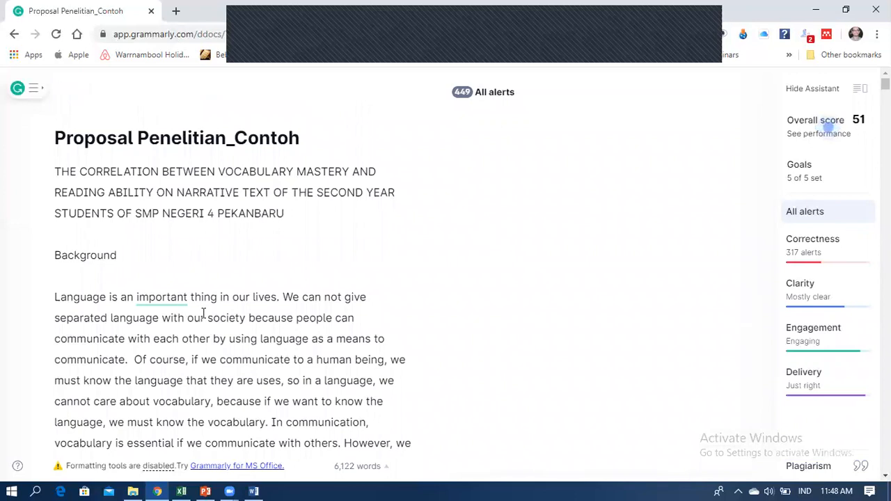
scroll(203, 314, down, 1)
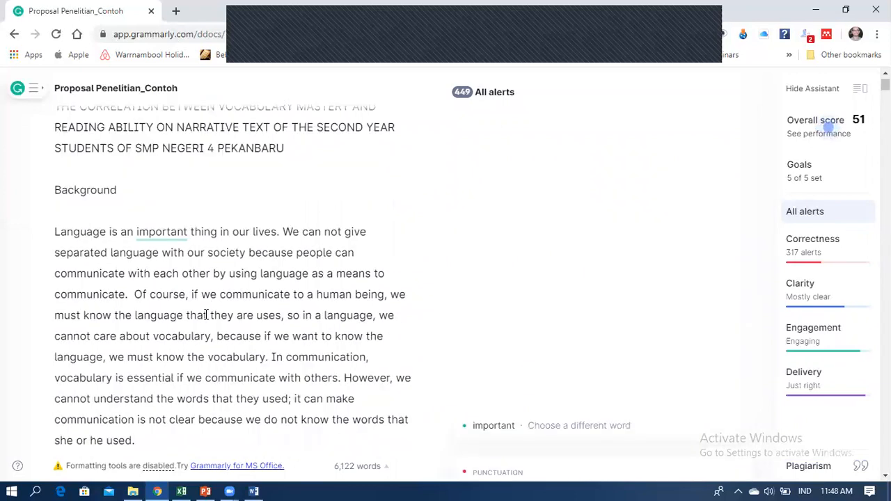
drag(136, 439, 50, 227)
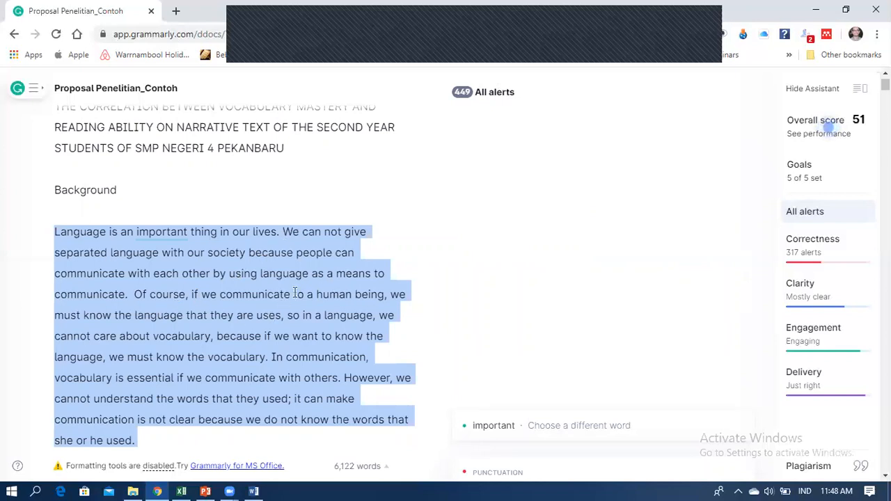
scroll(296, 293, down, 5)
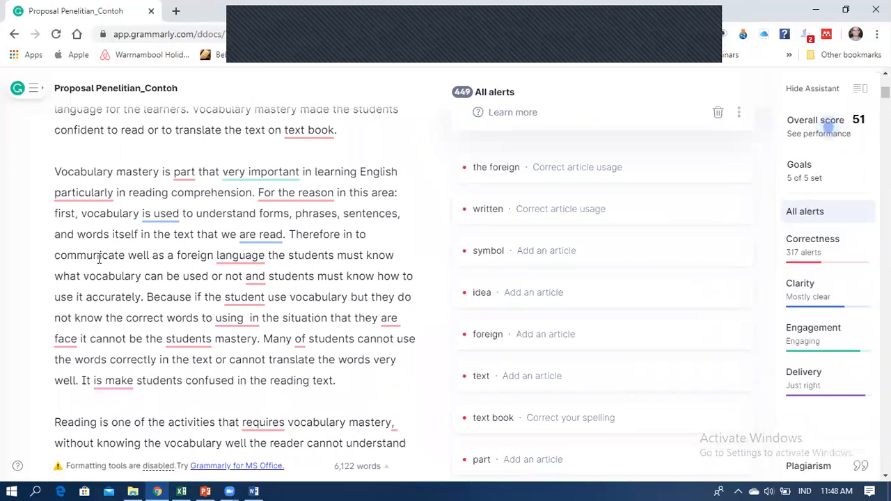
Download the corrected Proposal Penelitian_Contoh as a .docx and open it in Word.
click(31, 90)
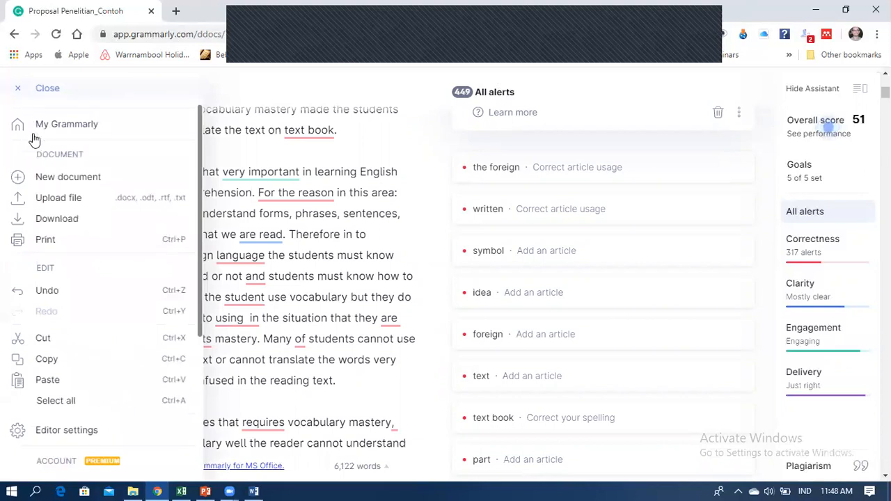
click(50, 220)
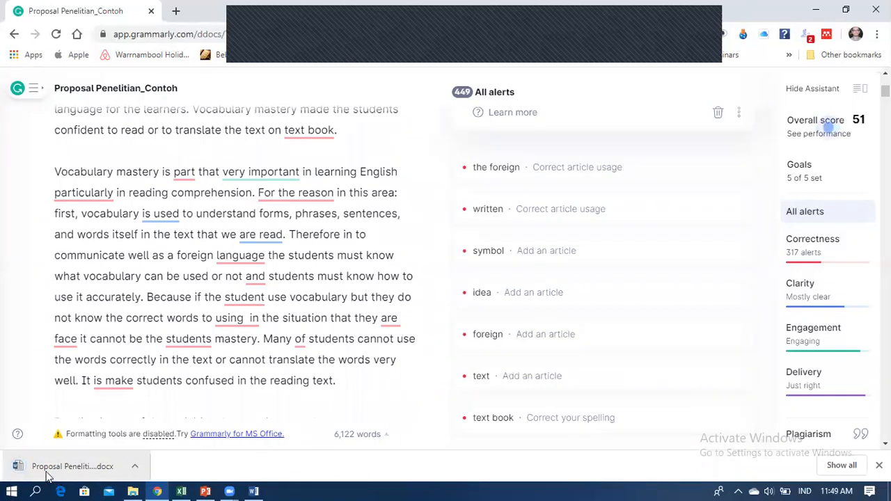
click(47, 475)
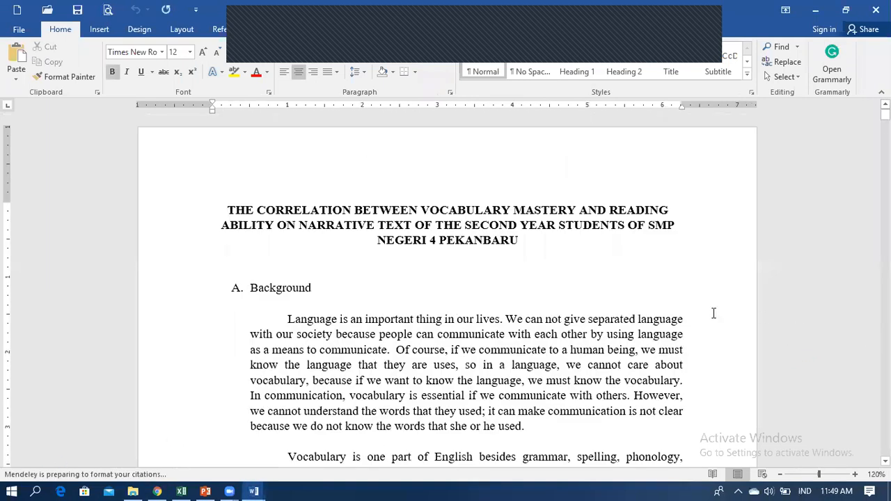
Select the first Background paragraph in Word, then switch back to the Grammarly web editor.
scroll(310, 357, down, 2)
drag(529, 352, 287, 245)
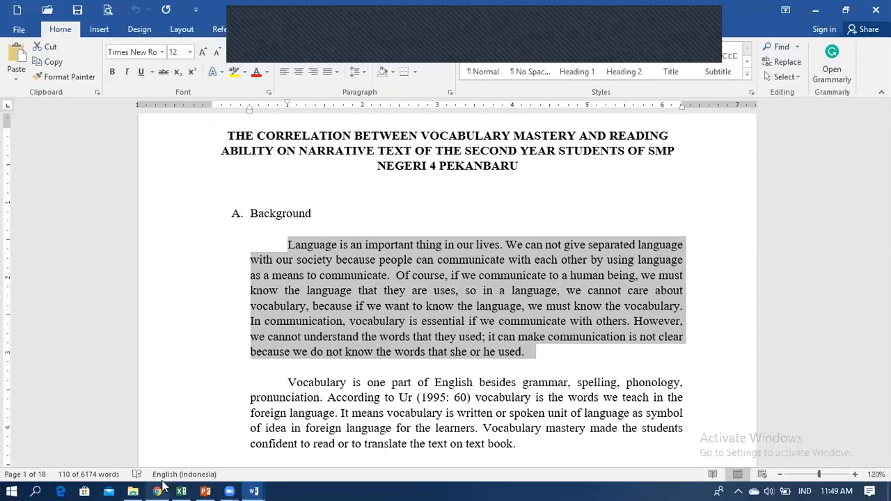
mouse_move(158, 490)
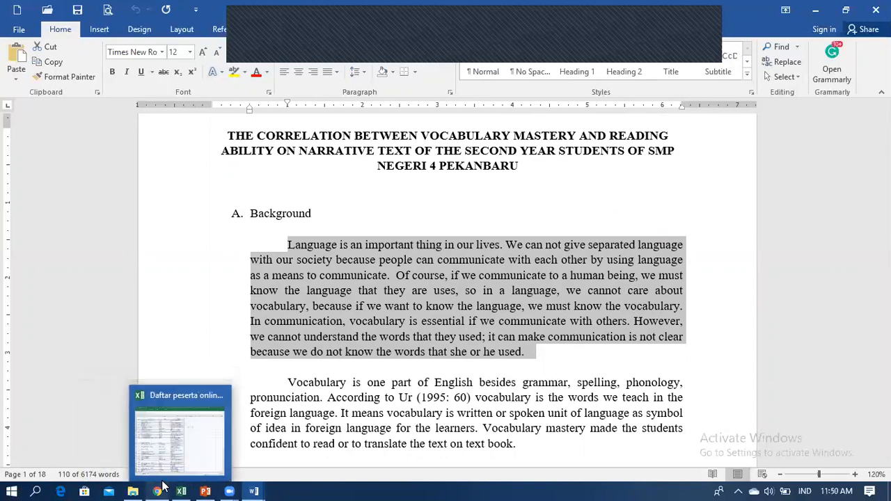
click(173, 448)
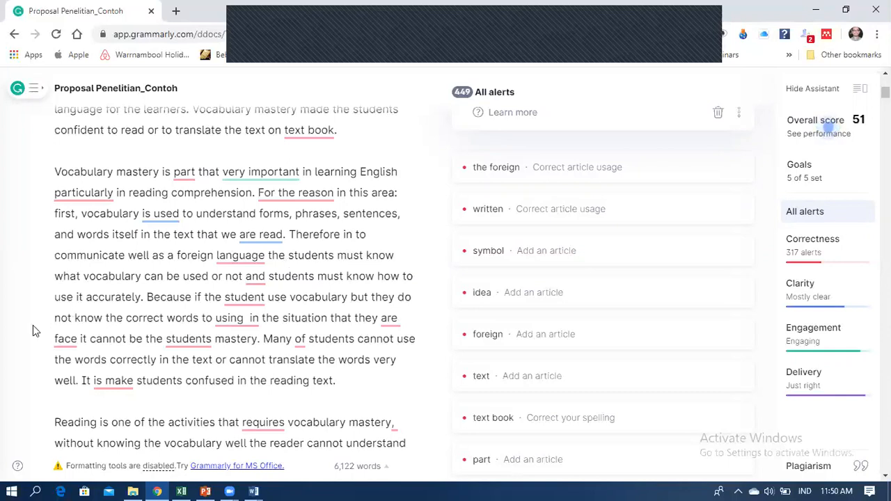
Leave the Grammarly editor via PowerPoint and bring the Proposal Penelitian Word document to the front.
scroll(289, 265, up, 6)
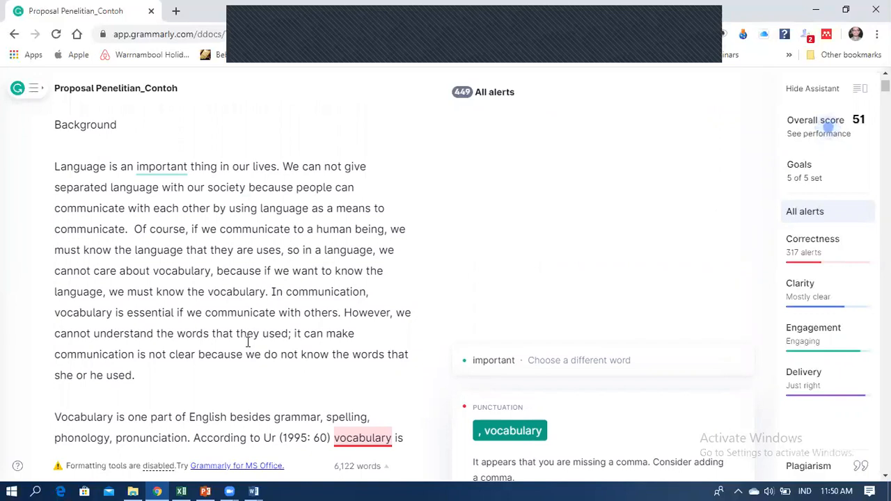
click(205, 490)
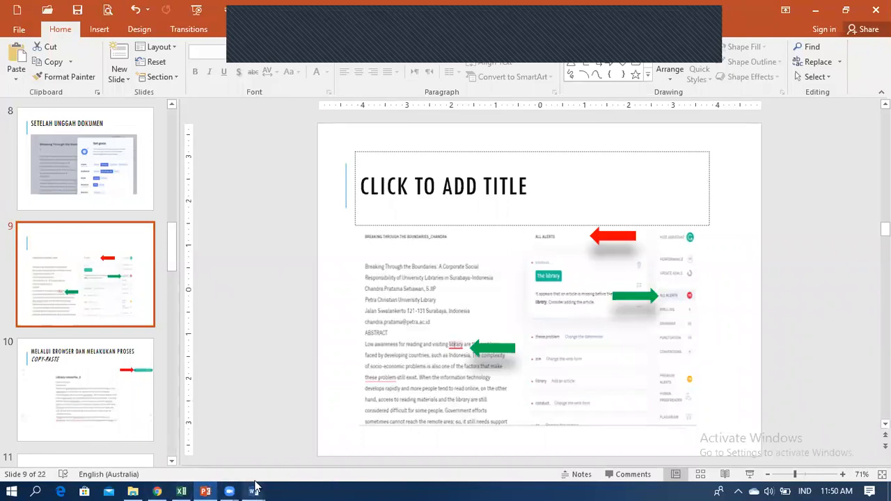
mouse_move(255, 488)
click(314, 461)
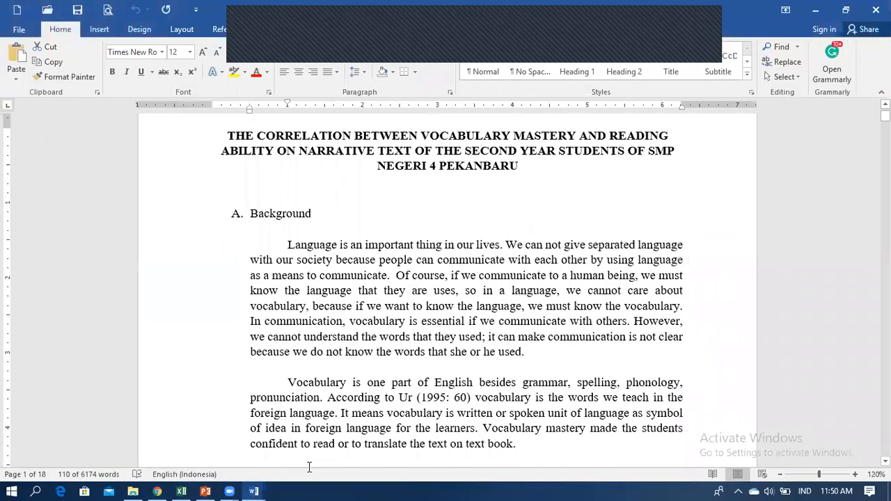
Select the first Background paragraph, 'Language' through 'he used.', and start Grammarly checking it.
mouse_move(255, 488)
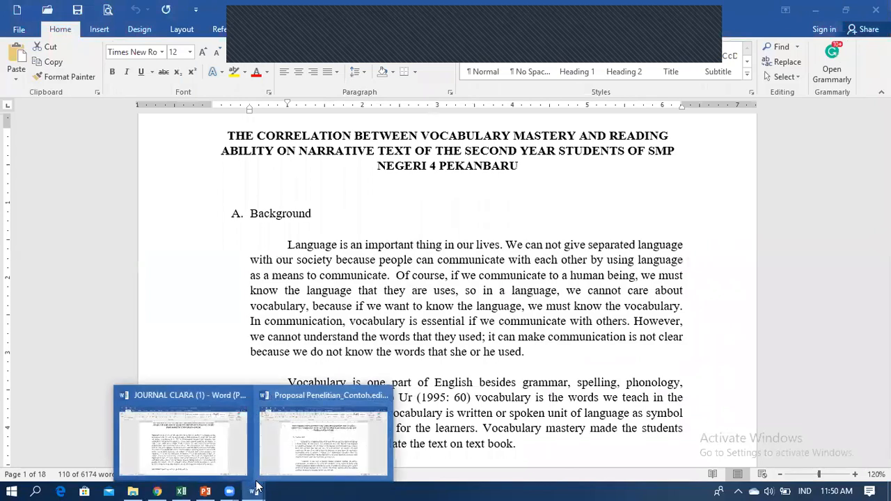
click(316, 453)
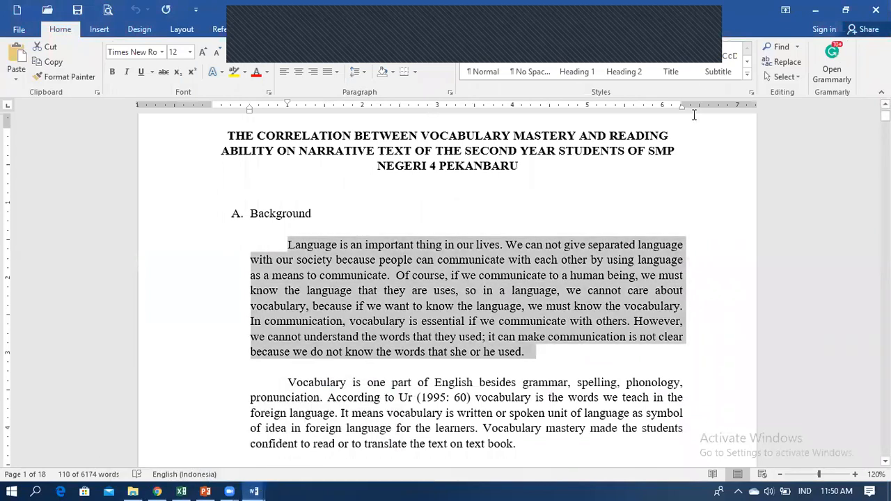
click(558, 368)
drag(552, 356, 271, 245)
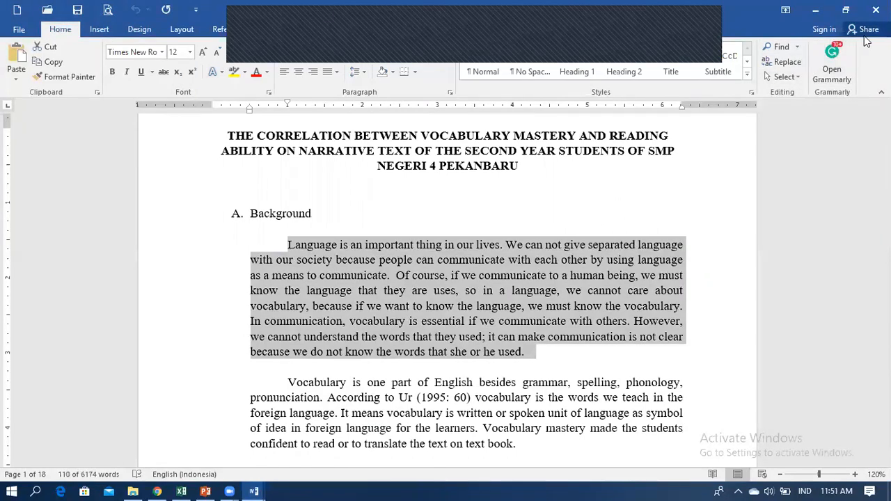
click(838, 80)
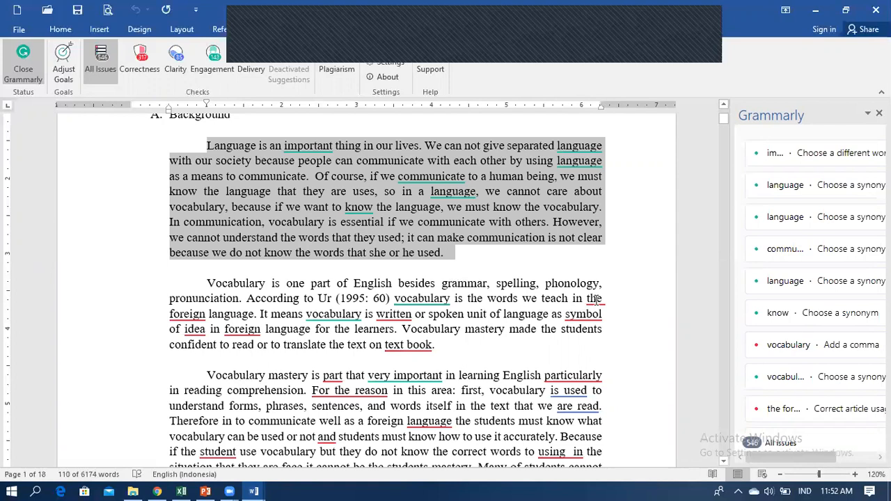
Accept Grammarly's article correction changing 'the foreign' to 'a foreign' in the second paragraph.
click(595, 300)
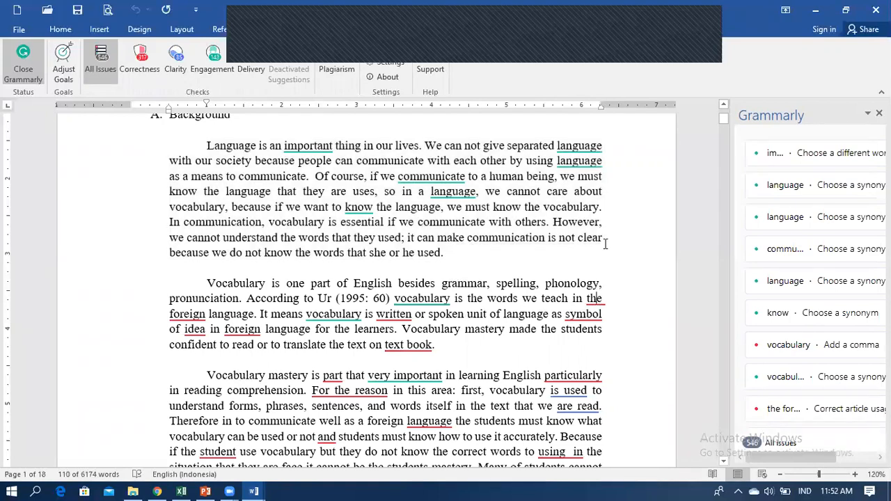
click(605, 243)
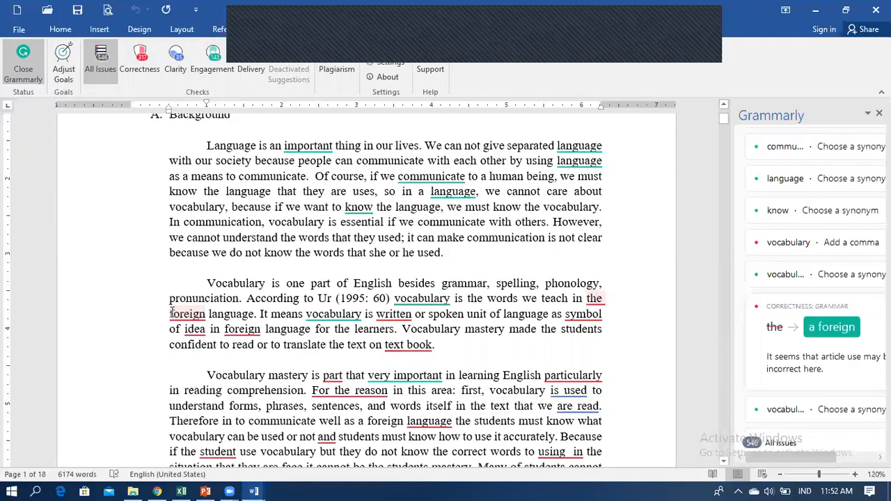
click(831, 327)
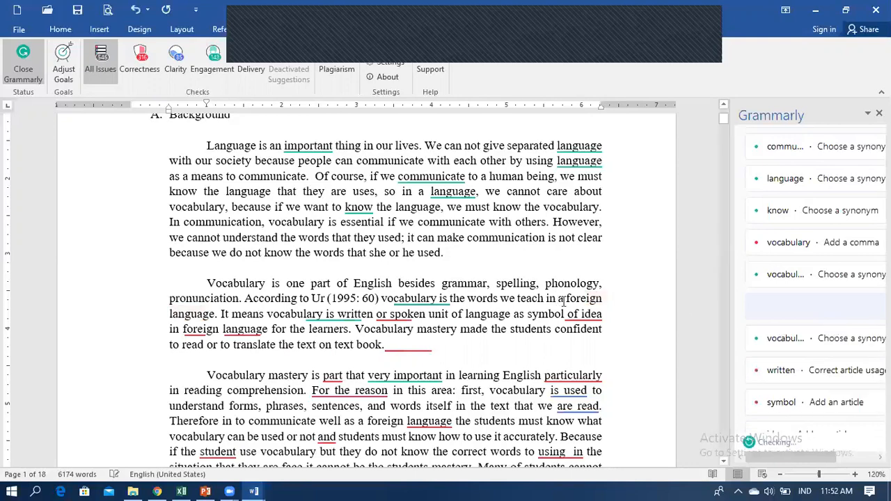
Review the synonym suggestions for 'vocabulary' and accept the change of 'written' to 'a written'.
double_click(560, 298)
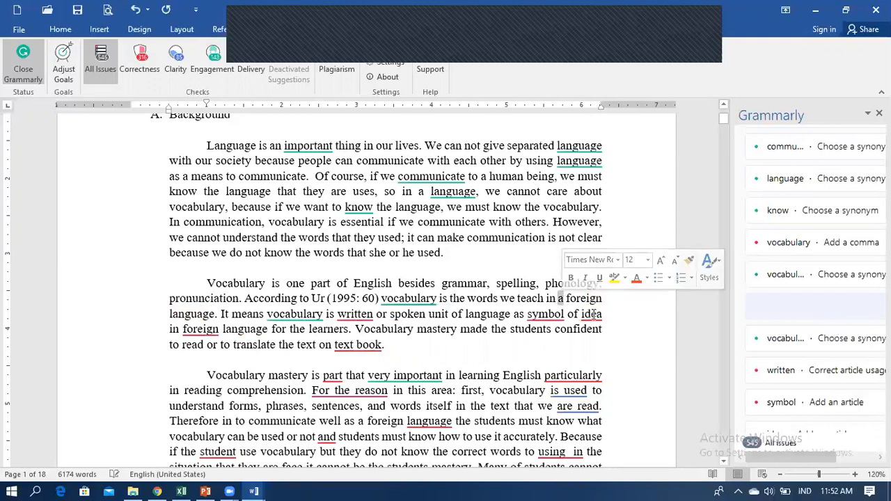
click(426, 328)
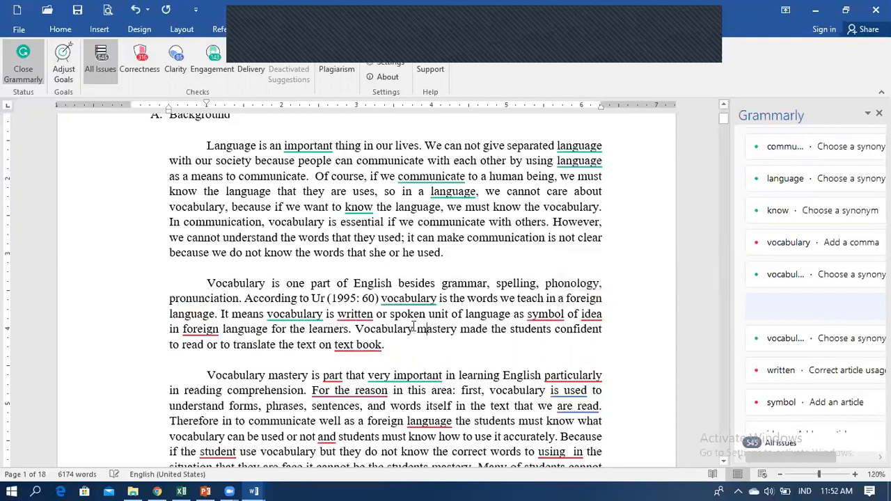
click(398, 299)
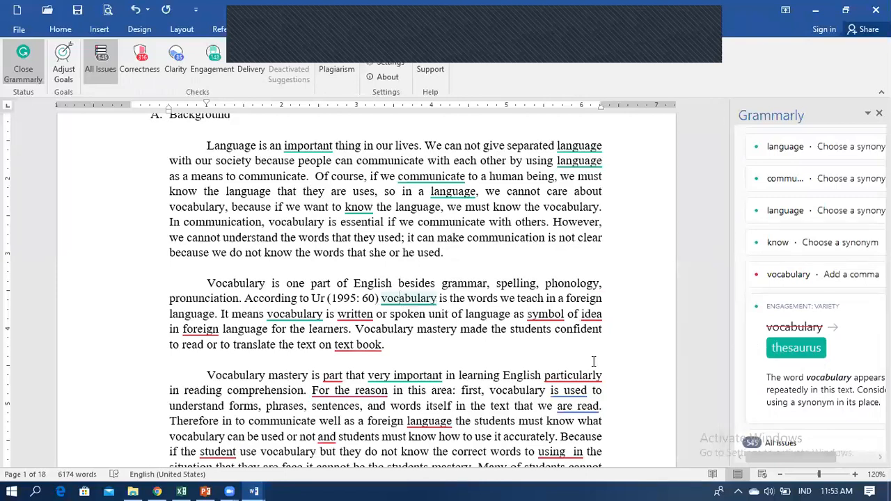
click(431, 321)
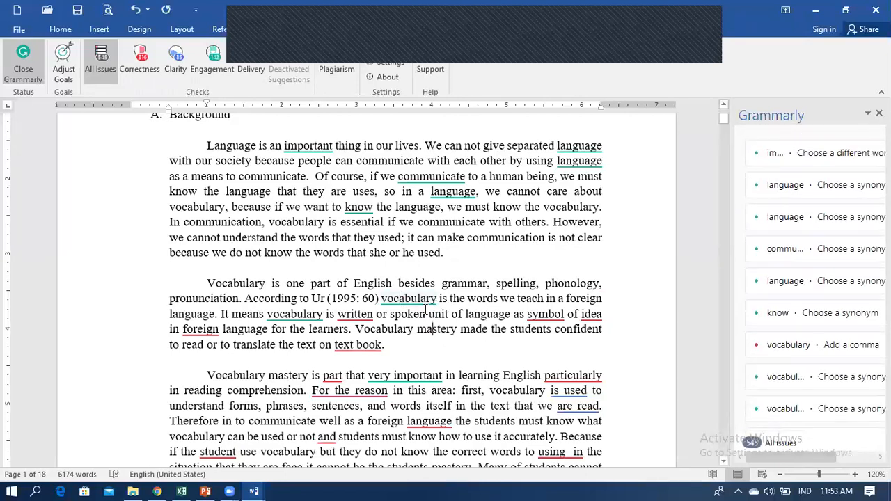
click(401, 301)
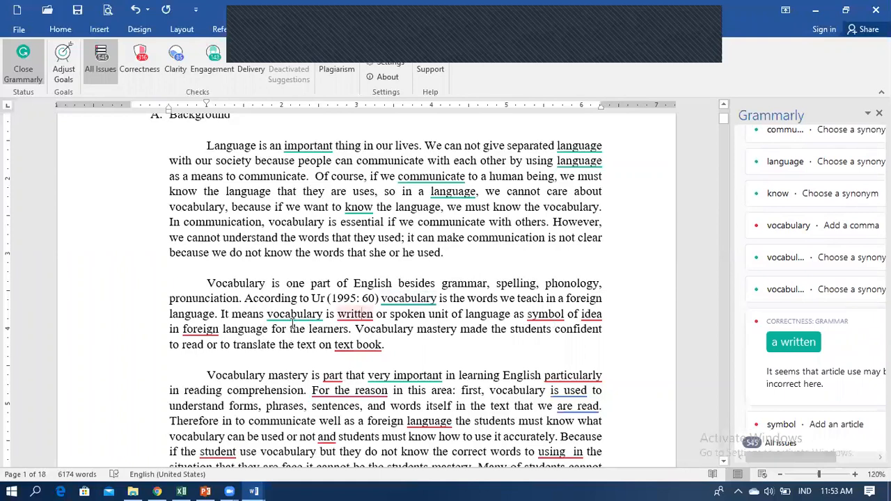
click(365, 315)
click(788, 344)
Add the missing articles to give 'a symbol', 'a foreign' and 'an idea'.
drag(453, 314, 432, 314)
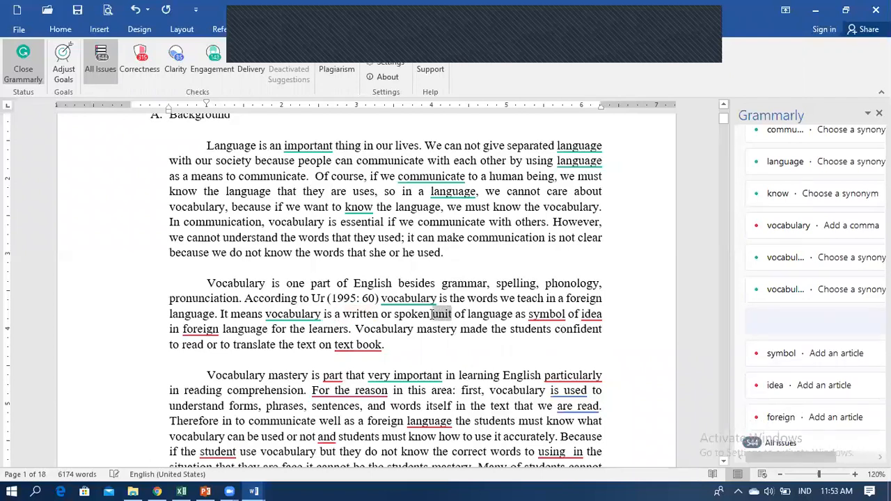
click(499, 358)
click(544, 314)
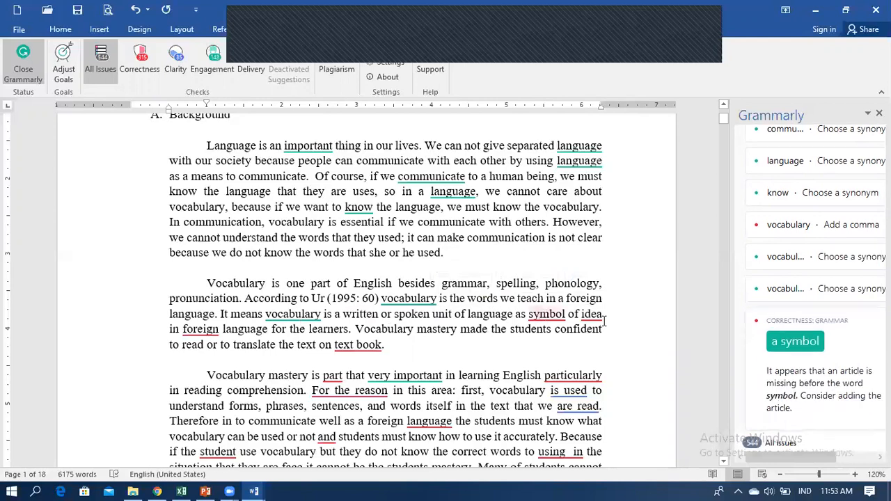
click(791, 342)
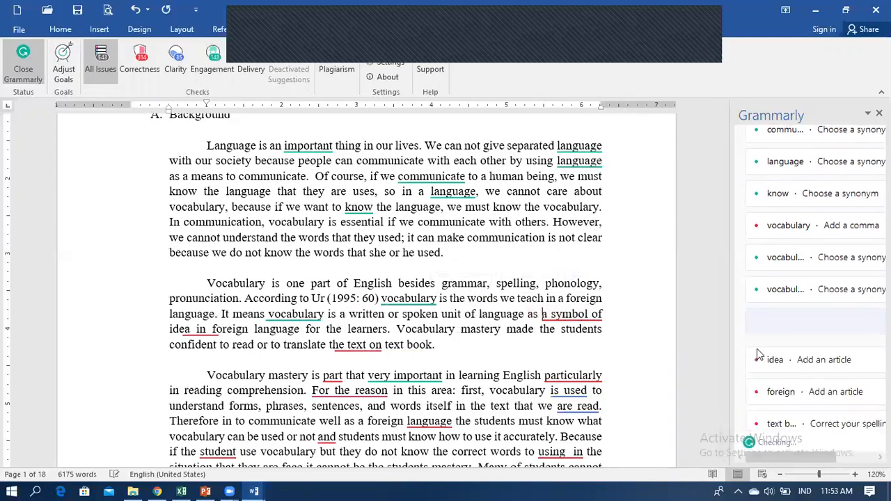
click(230, 330)
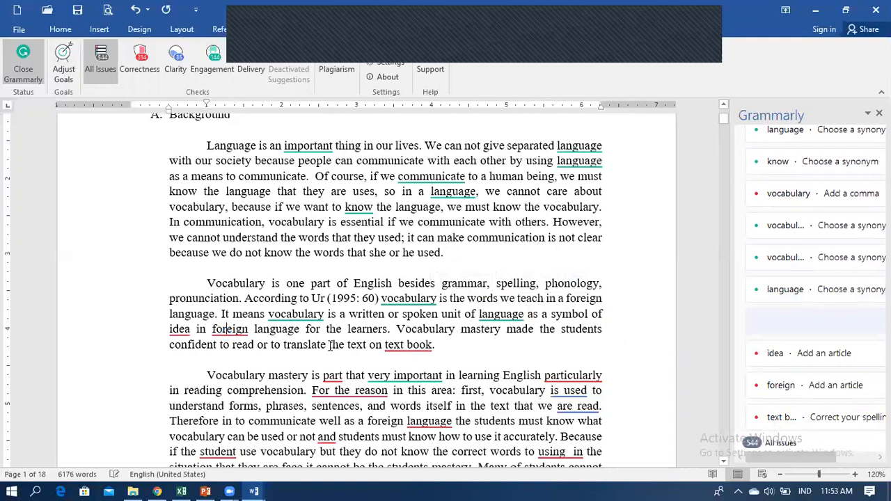
click(790, 348)
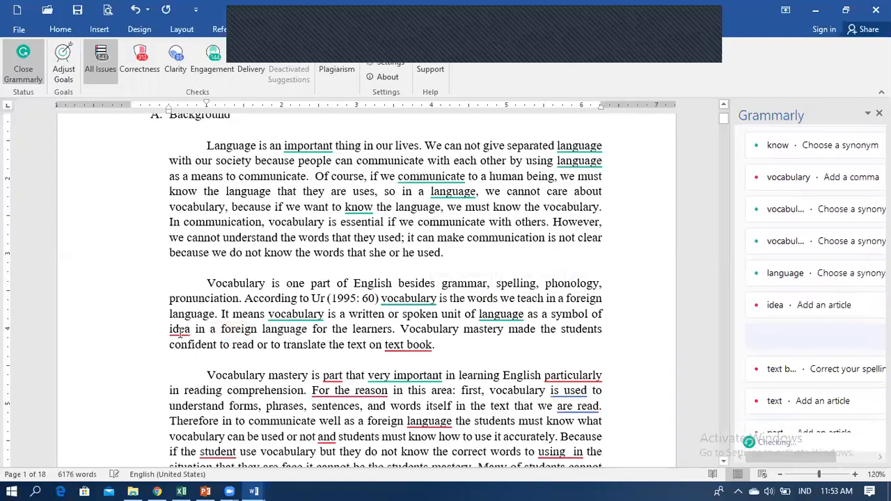
click(180, 330)
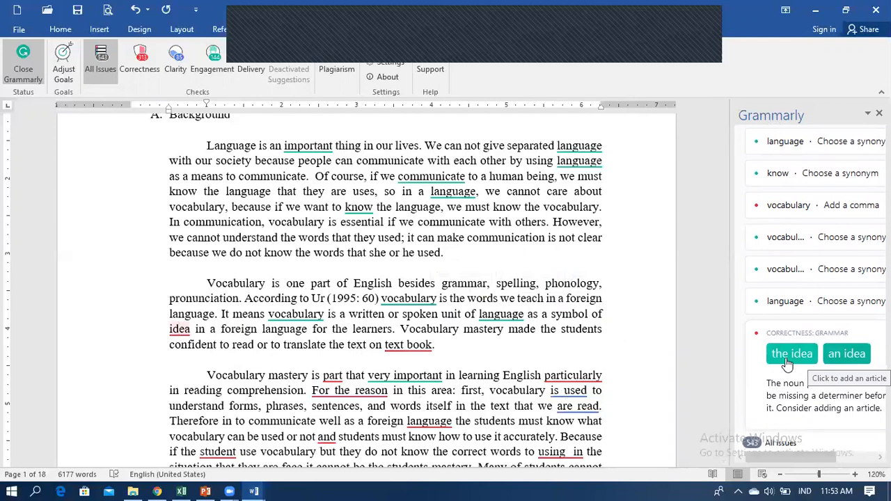
click(847, 354)
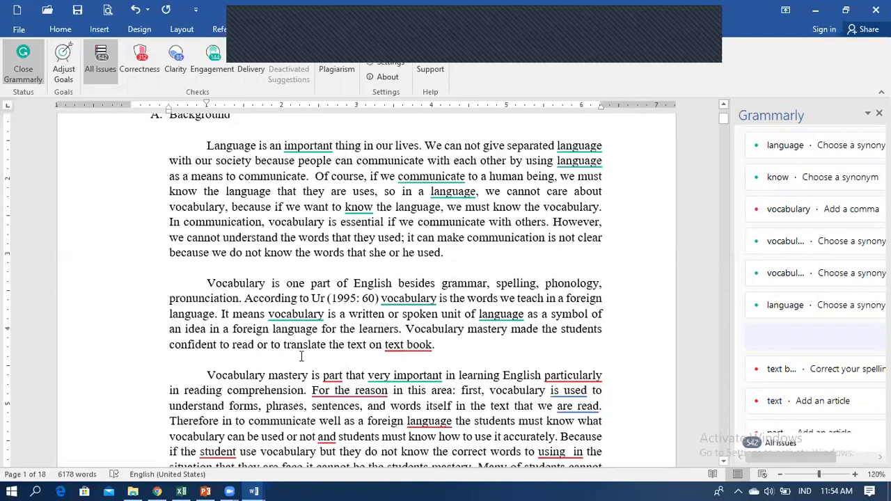
Correct 'text book' to 'textbook', then make it 'textbooks.' at the paragraph end.
click(407, 348)
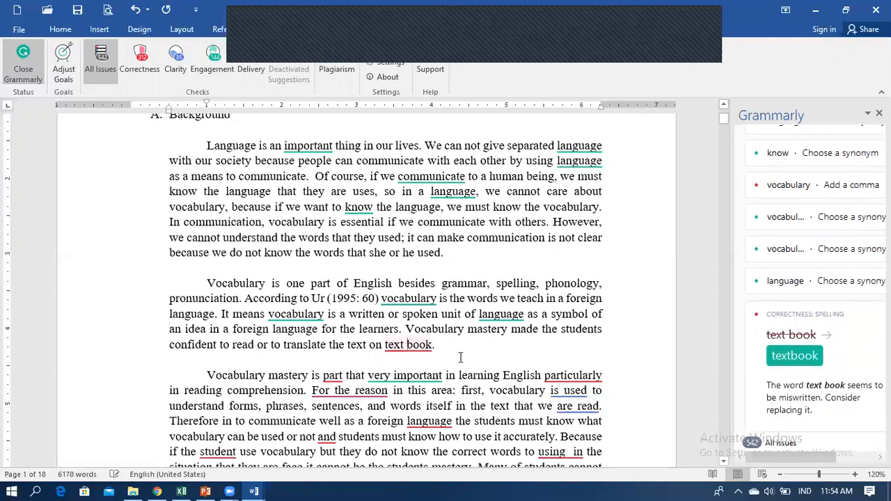
click(793, 355)
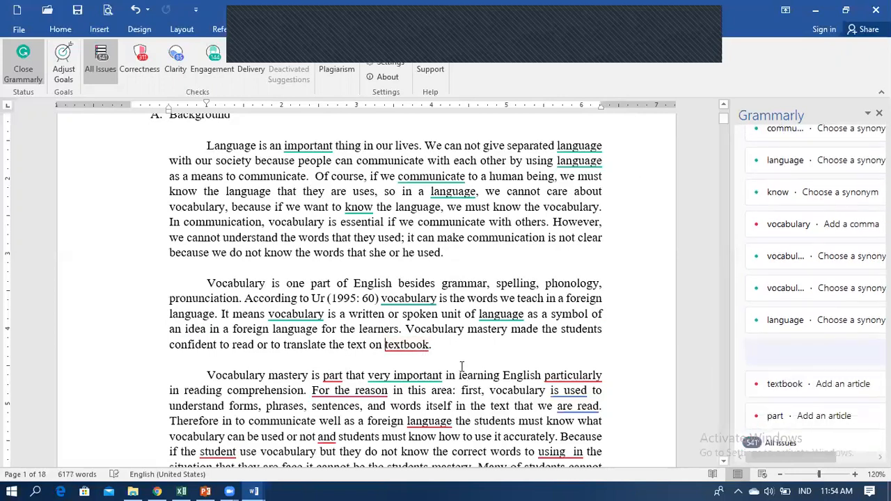
click(408, 346)
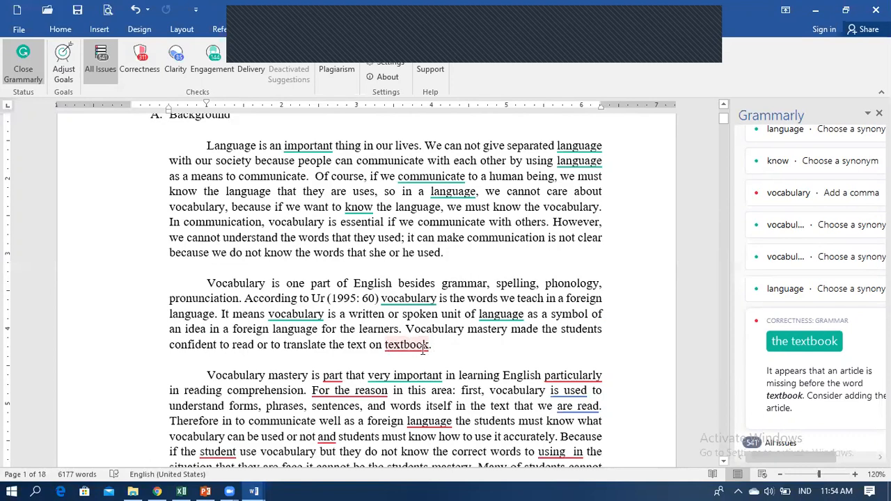
click(450, 341)
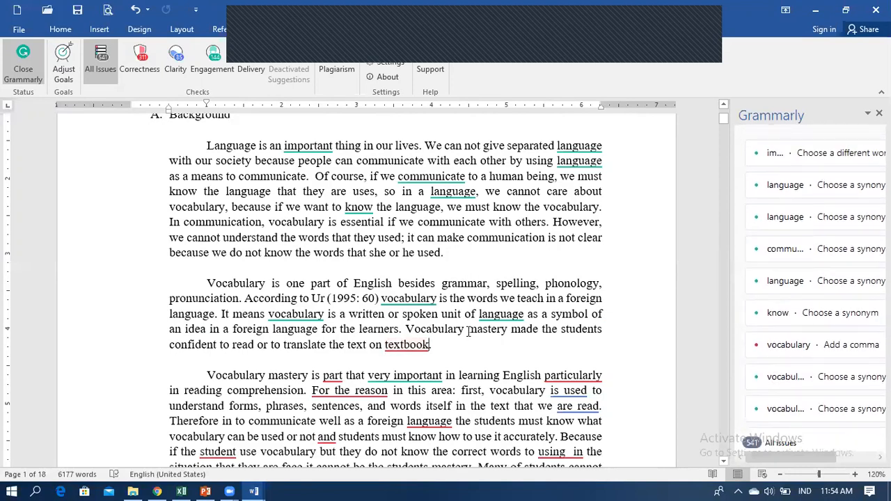
text(s.)
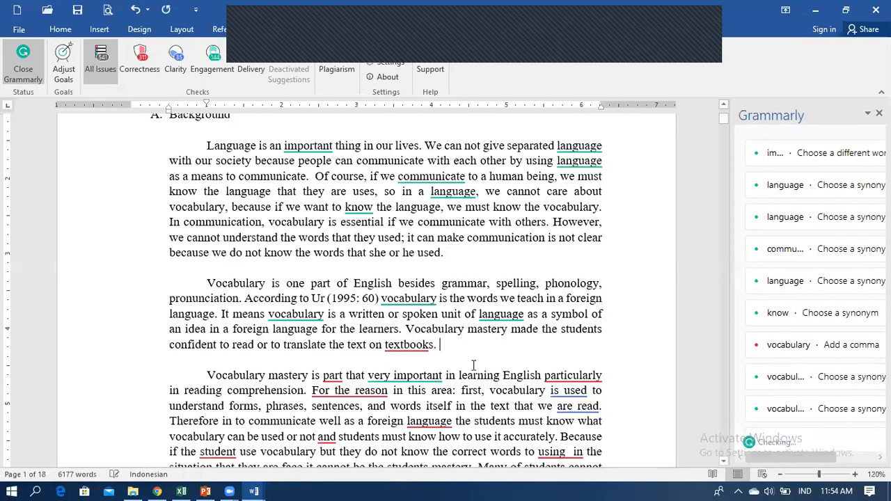
click(443, 392)
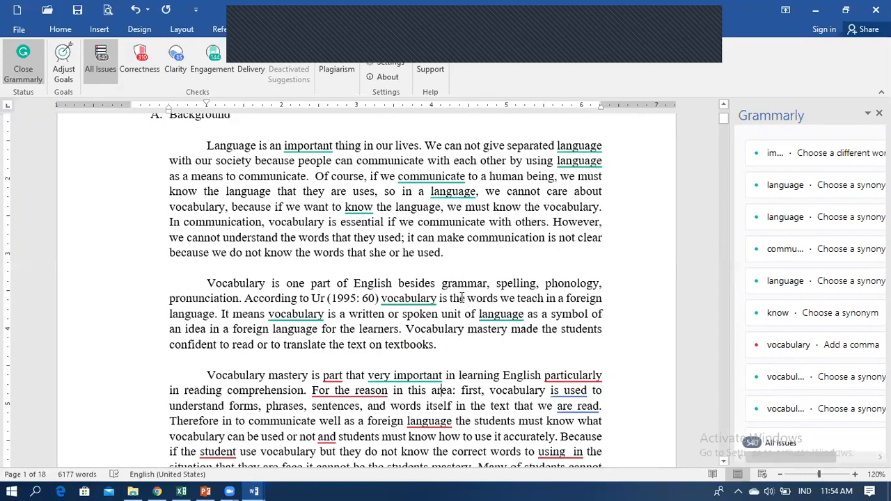
drag(438, 345, 406, 344)
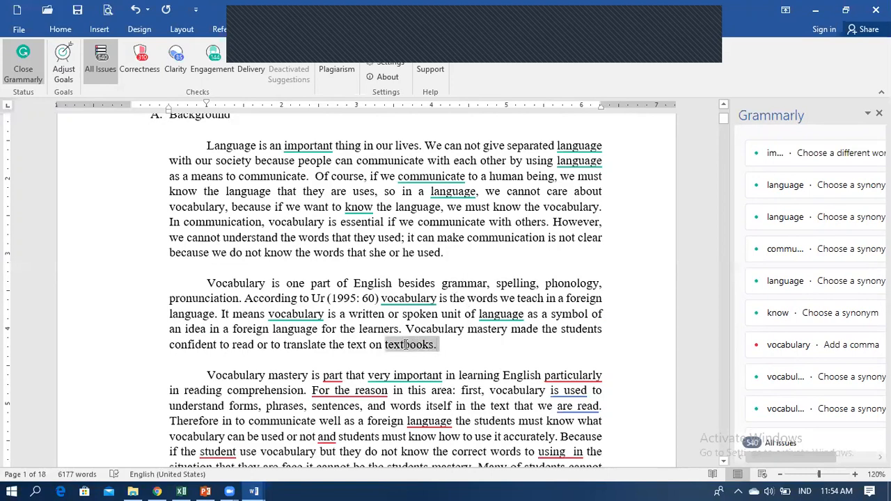
click(491, 357)
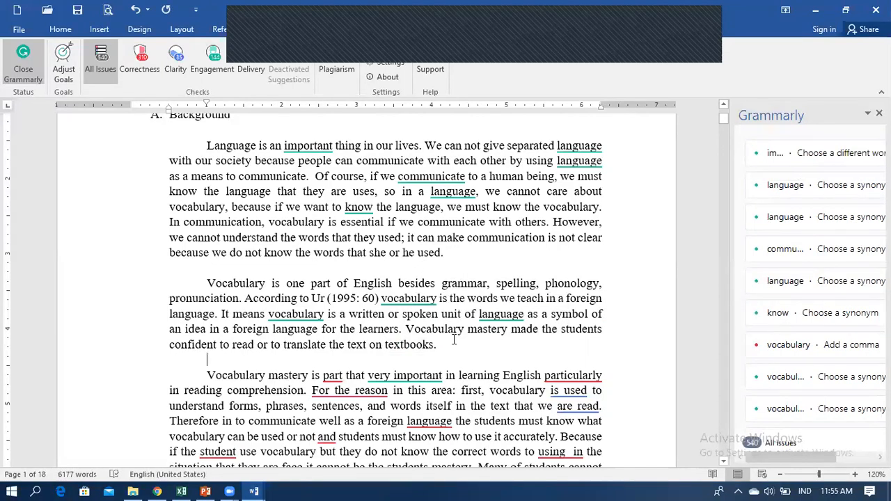
Select the first two paragraphs and filter Grammarly through Correctness, Clarity, then Engagement.
drag(437, 344, 207, 283)
drag(182, 191, 185, 145)
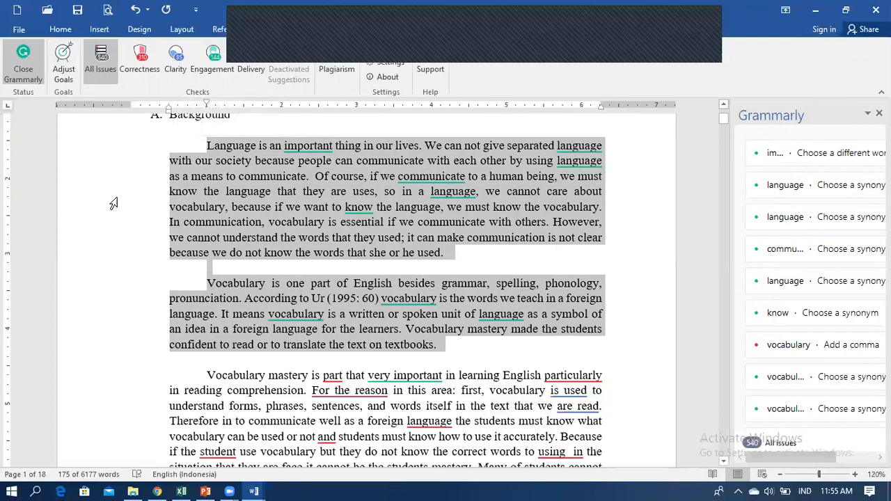
click(149, 73)
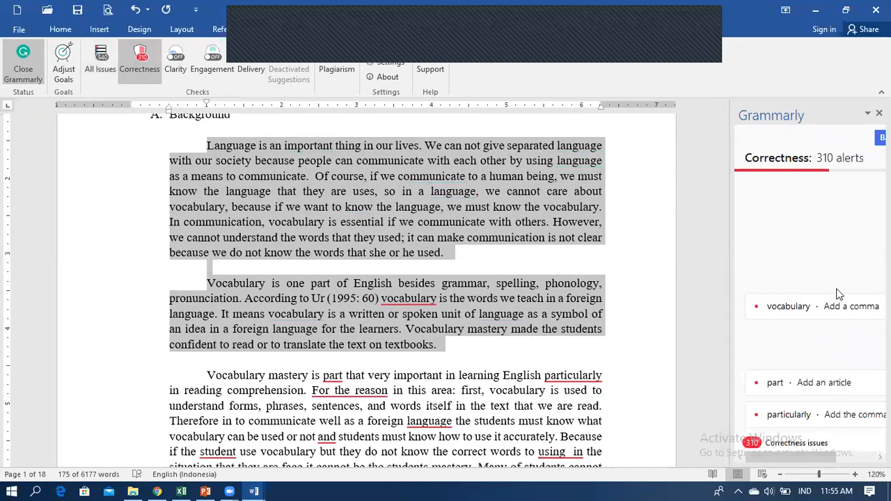
click(179, 70)
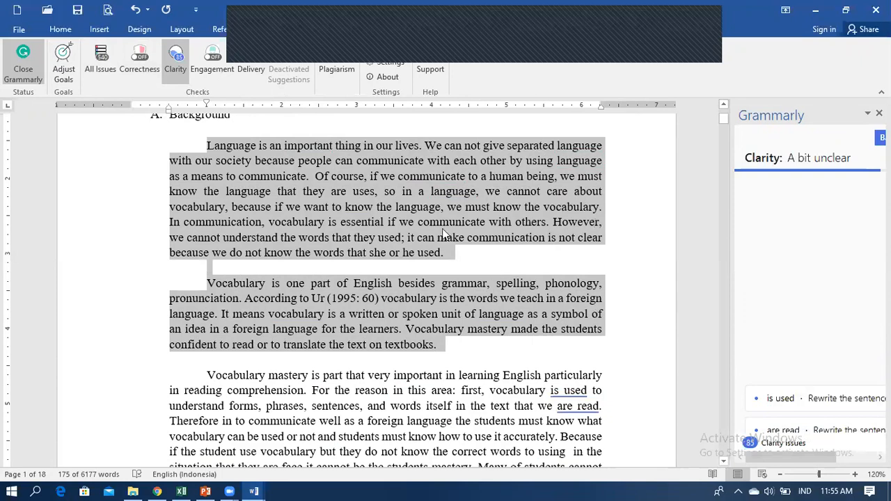
click(218, 69)
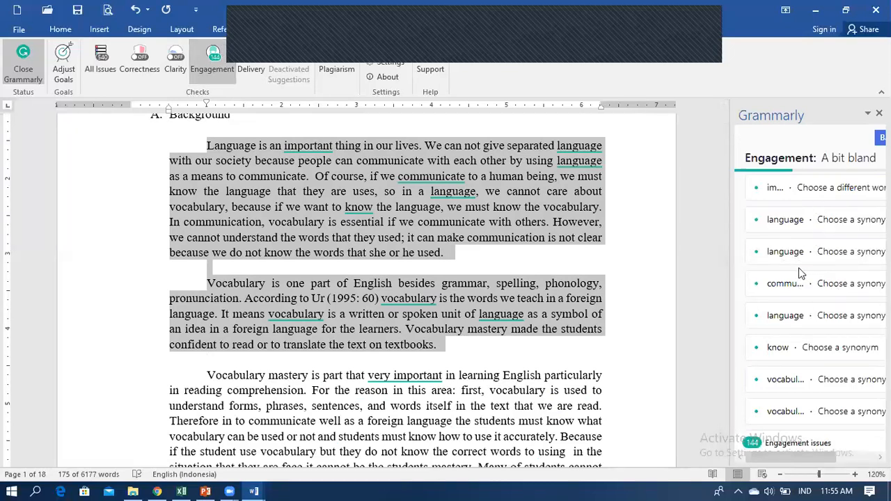
Browse the synonym suggestions for 'language', then restore Grammarly's list to all issues.
click(787, 219)
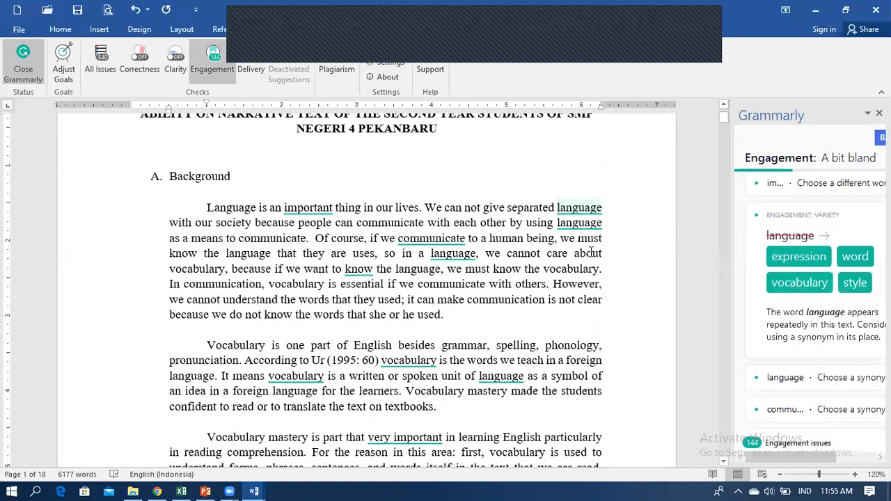
scroll(548, 299, down, 2)
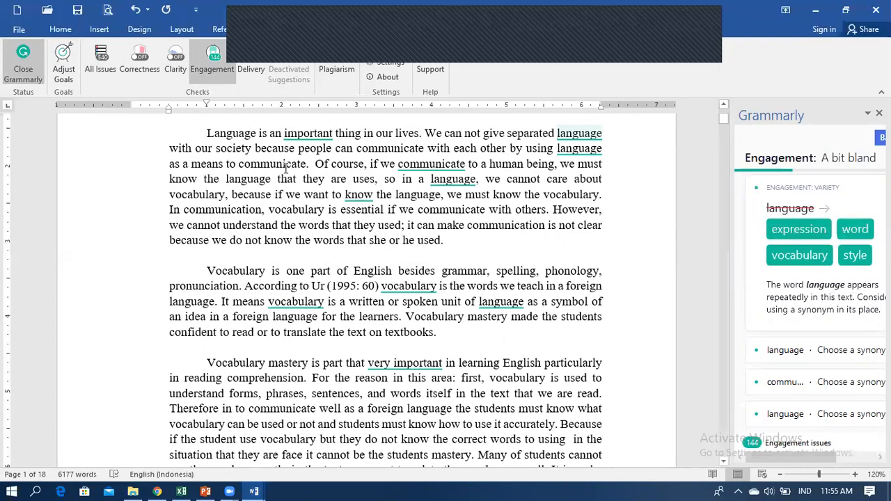
scroll(425, 288, down, 5)
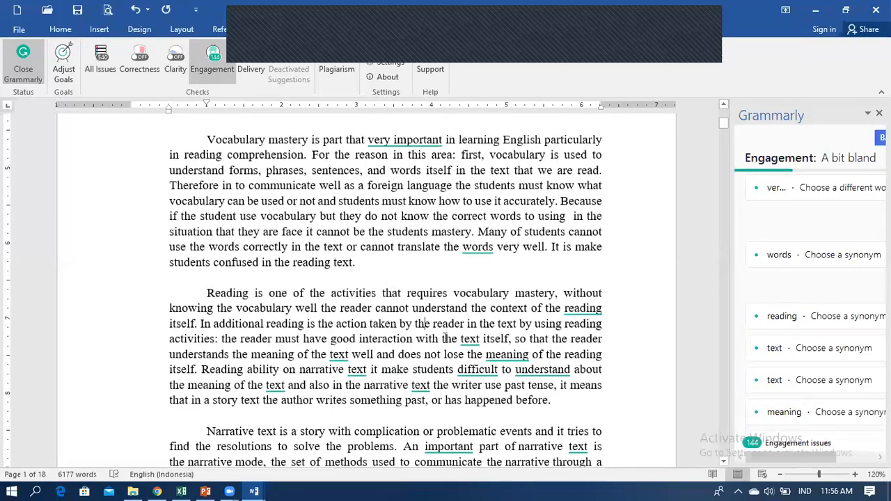
scroll(422, 328, down, 3)
scroll(437, 306, up, 4)
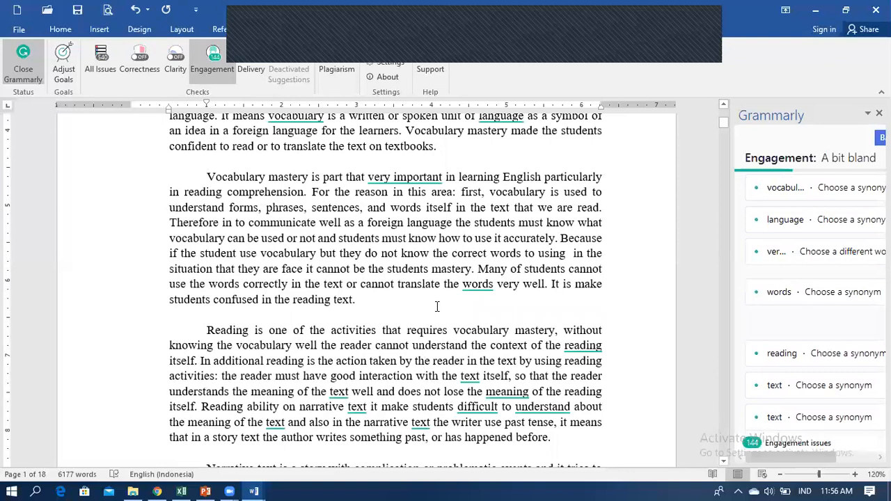
click(104, 73)
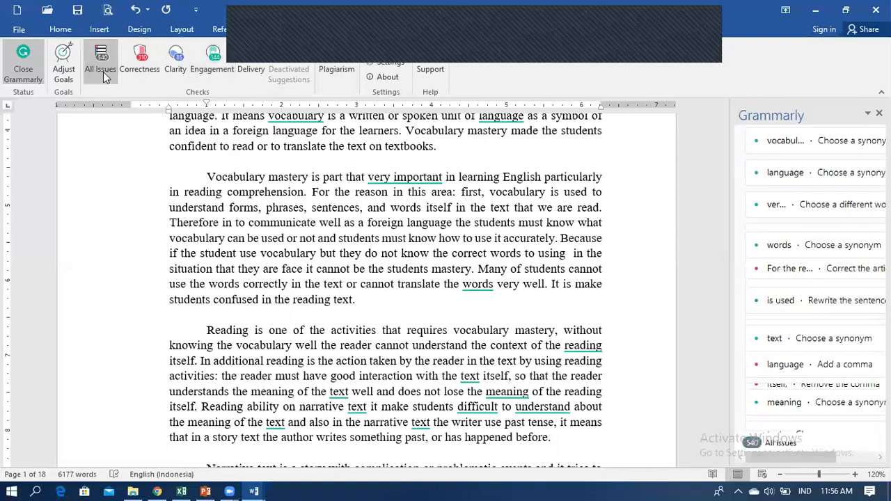
Apply the fixes 'is a part', the 'very important' spacing, the comma after 'English', and 'For a reason,'.
click(335, 177)
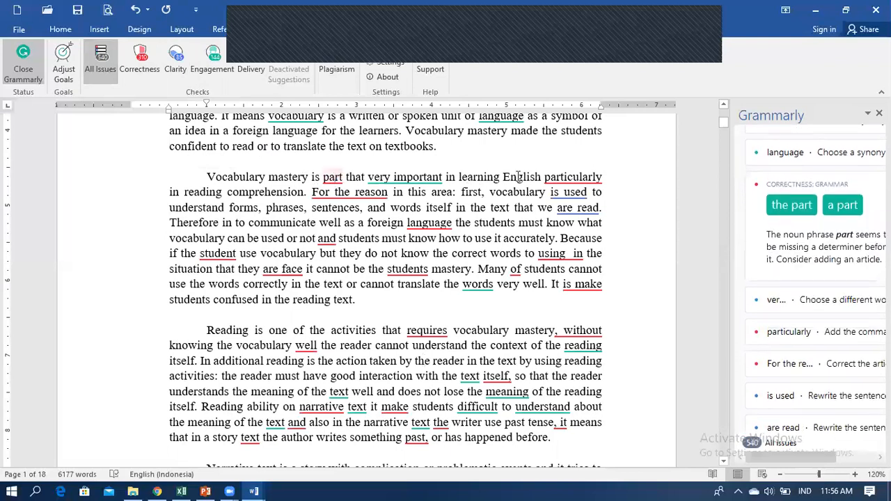
click(842, 206)
click(397, 177)
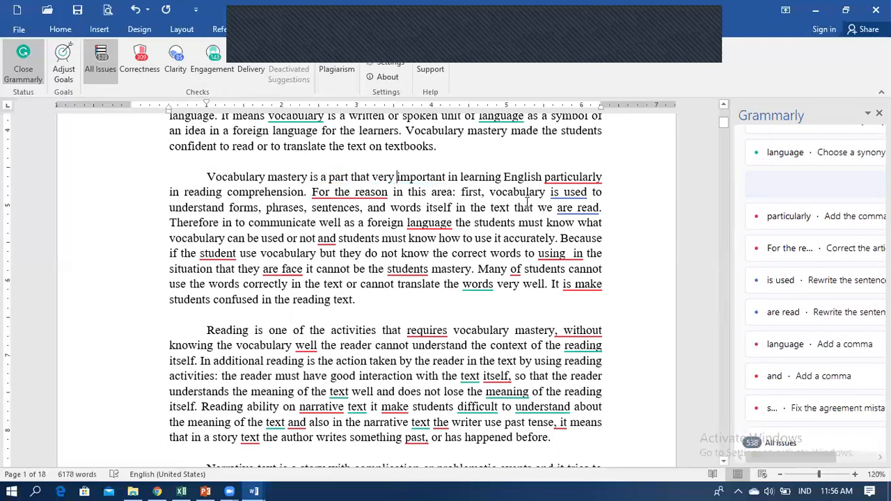
click(572, 177)
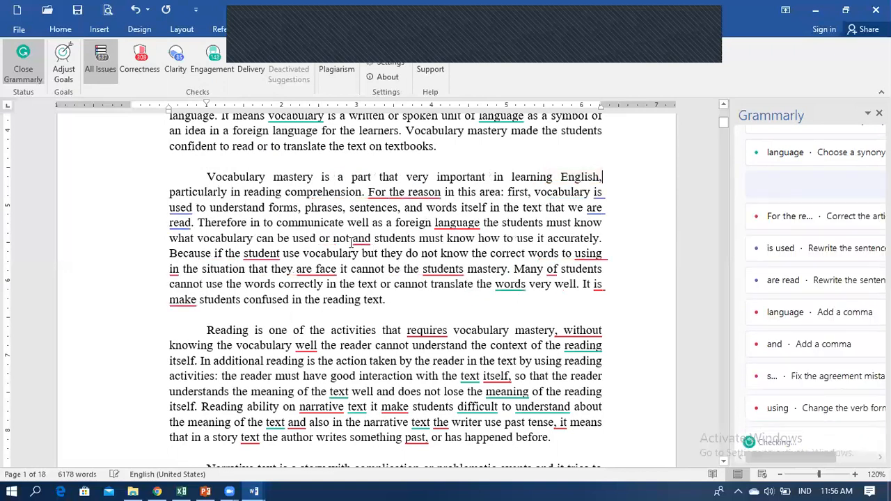
click(407, 194)
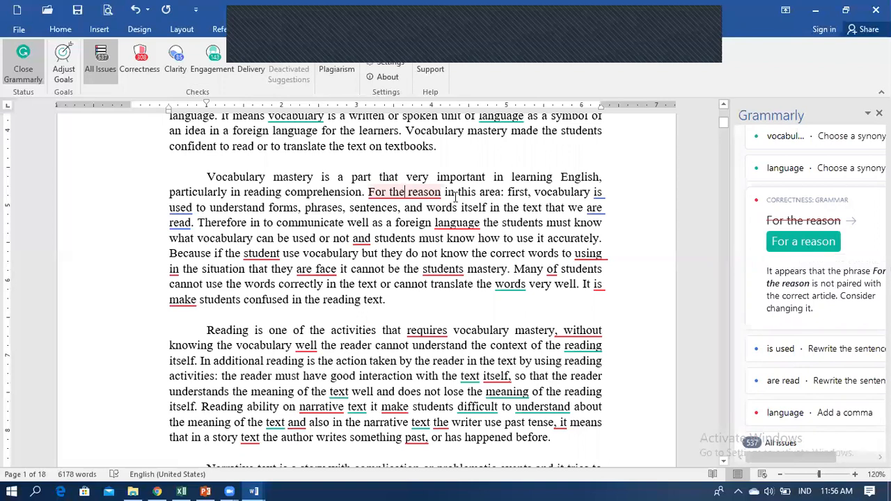
click(804, 243)
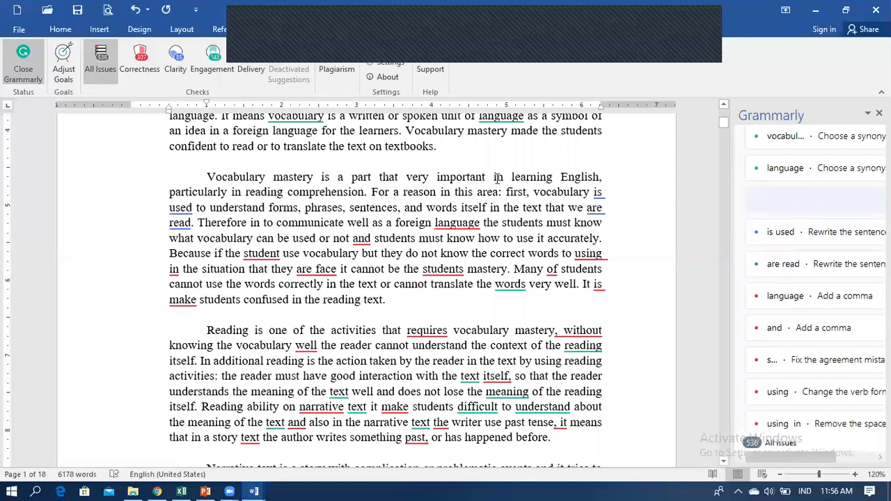
text(,)
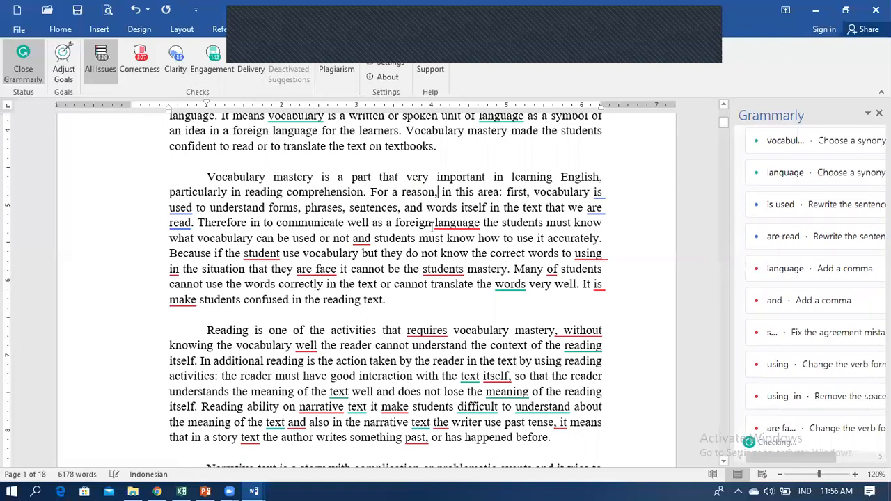
scroll(444, 213, up, 15)
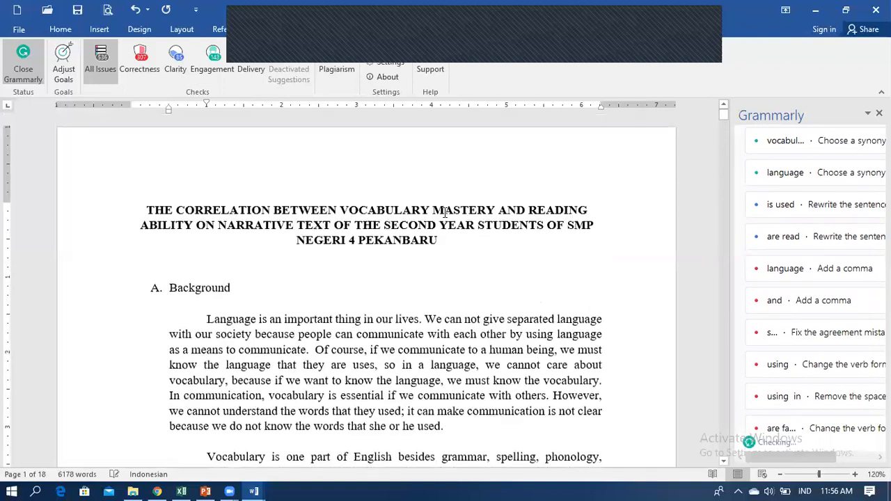
click(421, 334)
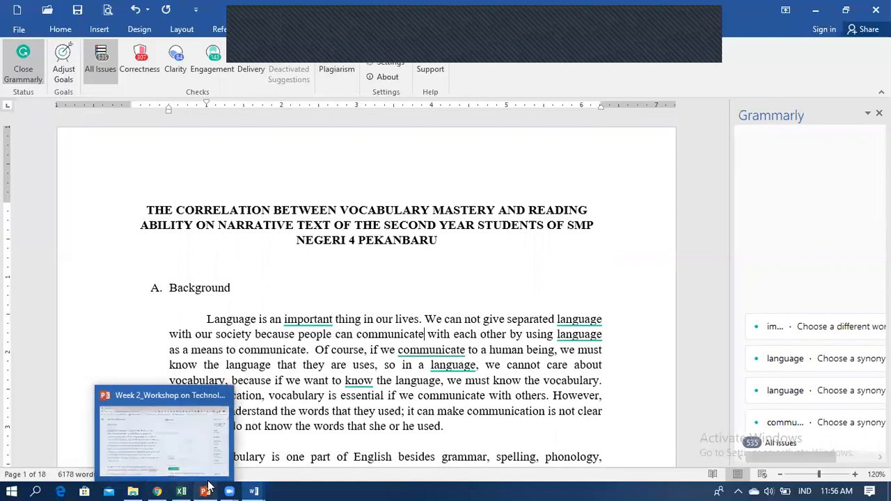
Switch from Word to the PowerPoint workshop presentation, showing slide 9.
mouse_move(207, 488)
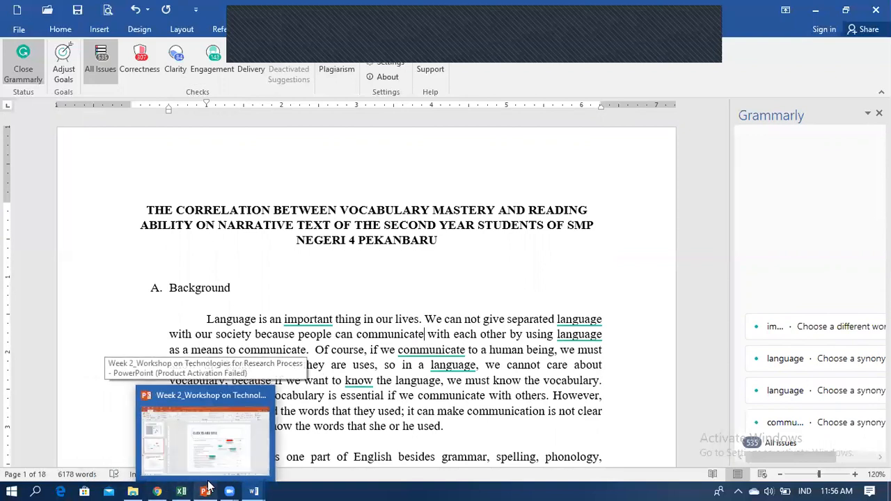
mouse_move(160, 487)
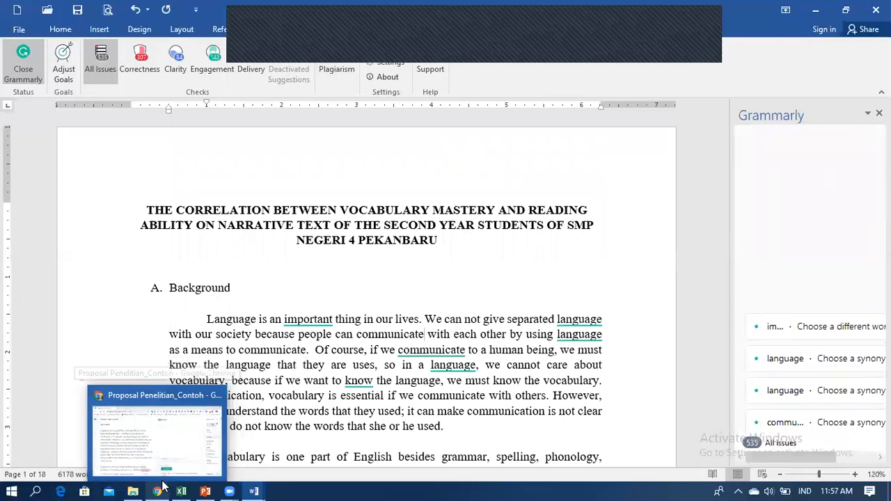
mouse_move(254, 489)
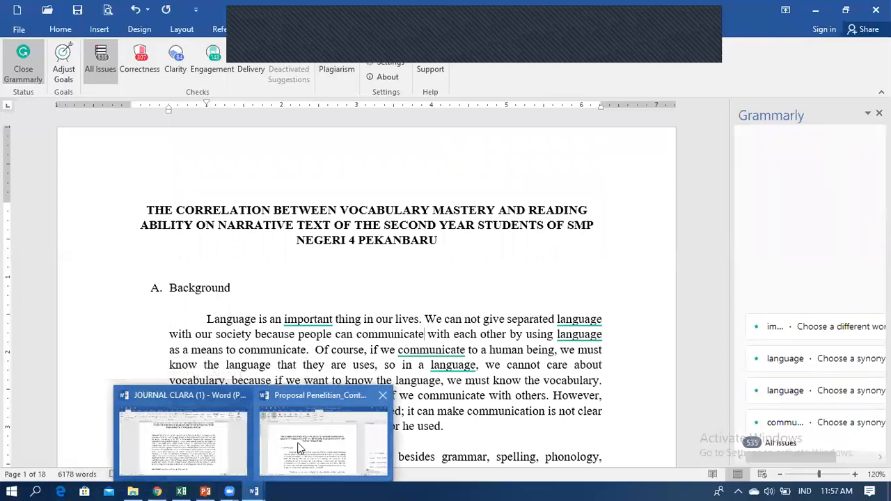
click(206, 490)
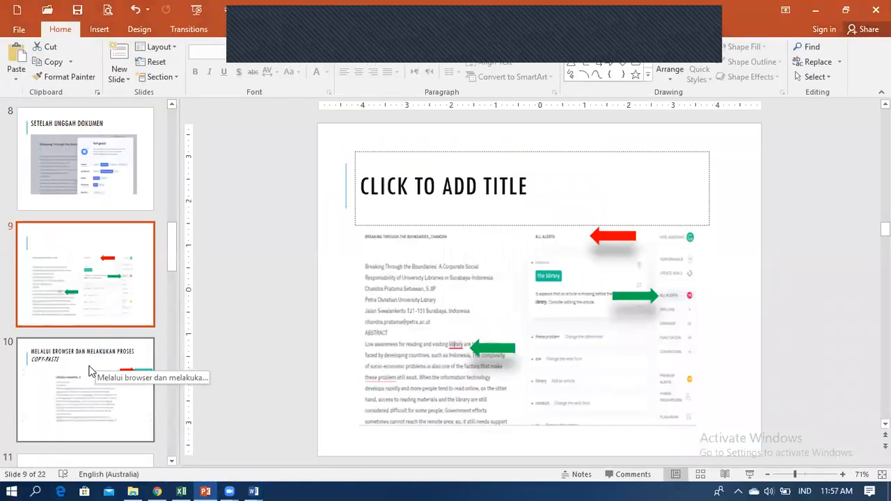